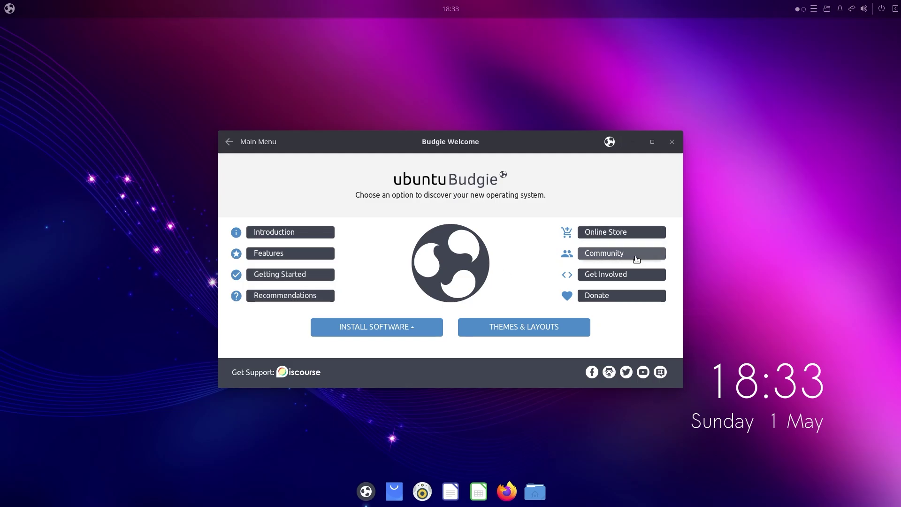
# Step: Scroll through Budgie Welcome's Features page, return to the main menu, then minimize the window
pyautogui.click(267, 256)
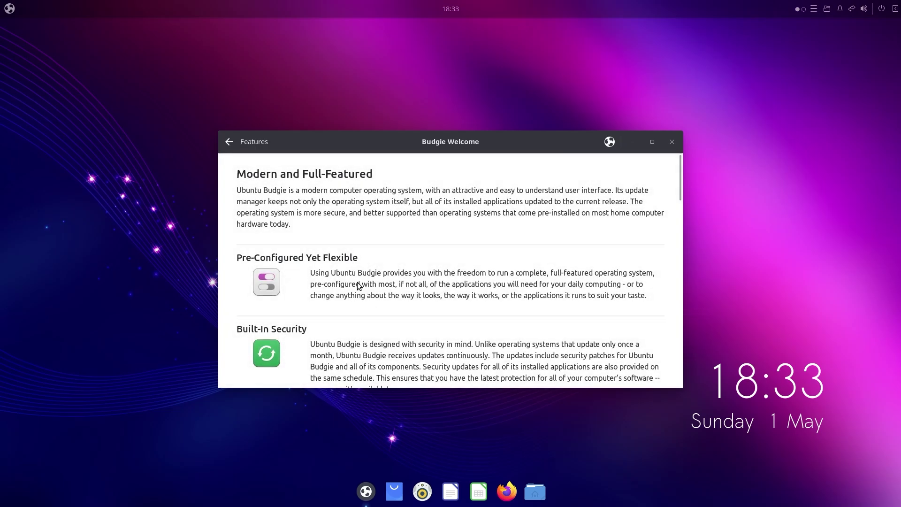
pyautogui.scroll(-5, 350, 294)
pyautogui.scroll(-10, 351, 299)
pyautogui.scroll(-6, 350, 299)
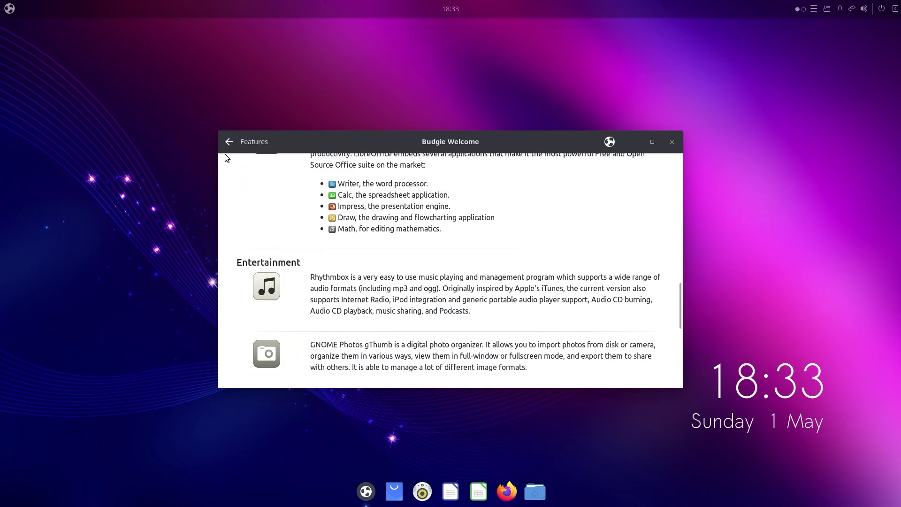
pyautogui.scroll(-1, 225, 157)
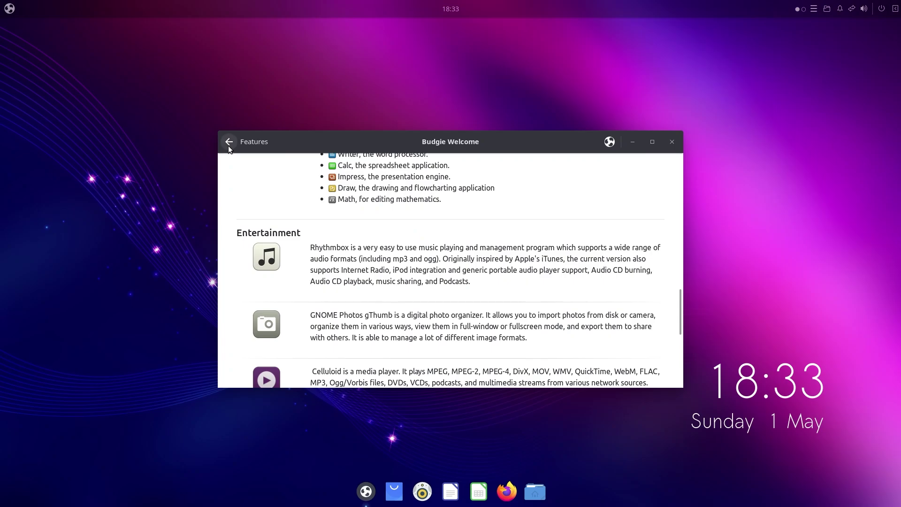
pyautogui.click(228, 145)
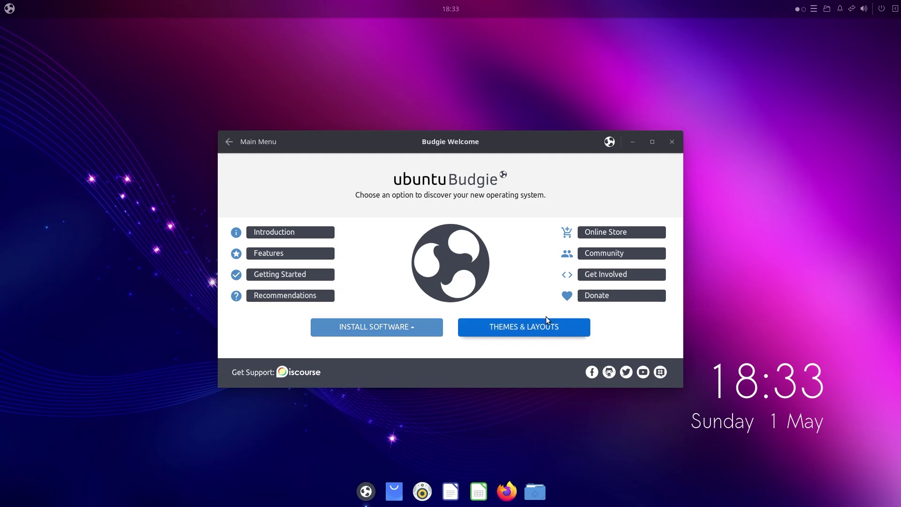
pyautogui.click(630, 146)
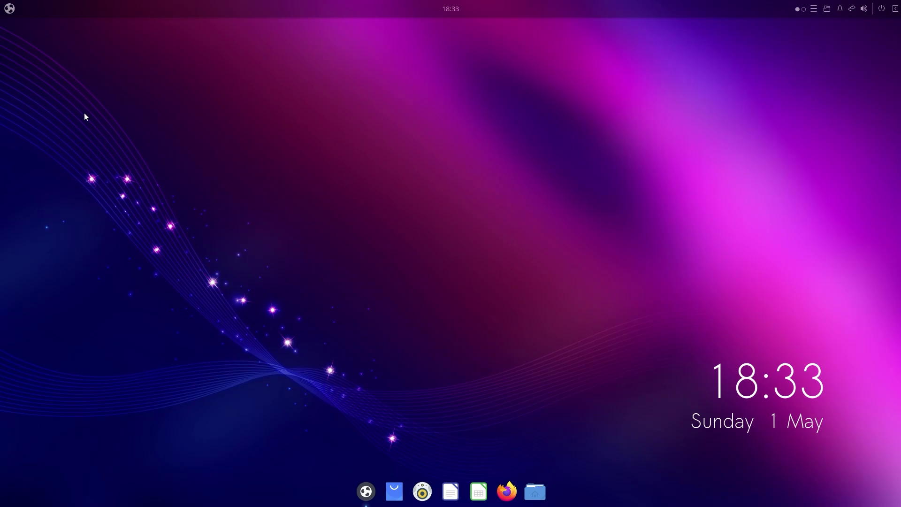
# Step: Open the applications menu, browse all five app pages, and end on page 1 (2048 to Calendar)
pyautogui.click(9, 8)
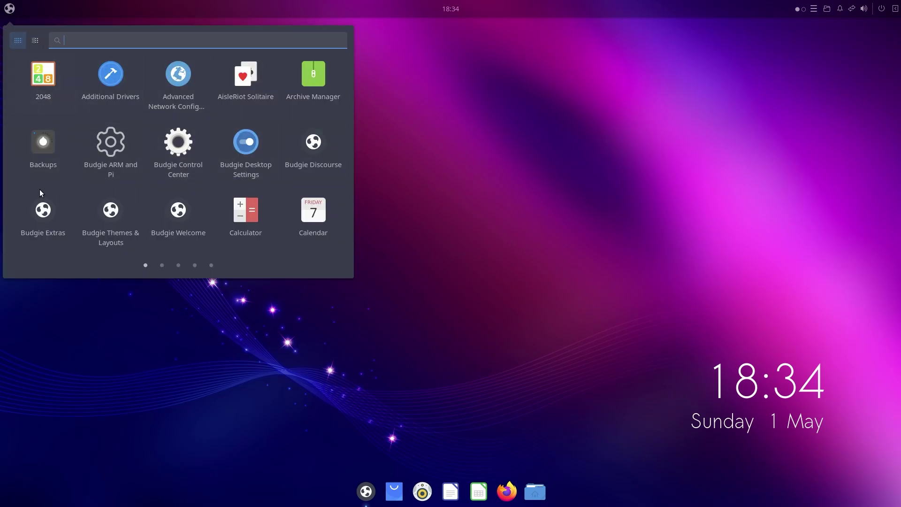
pyautogui.click(164, 266)
pyautogui.click(177, 266)
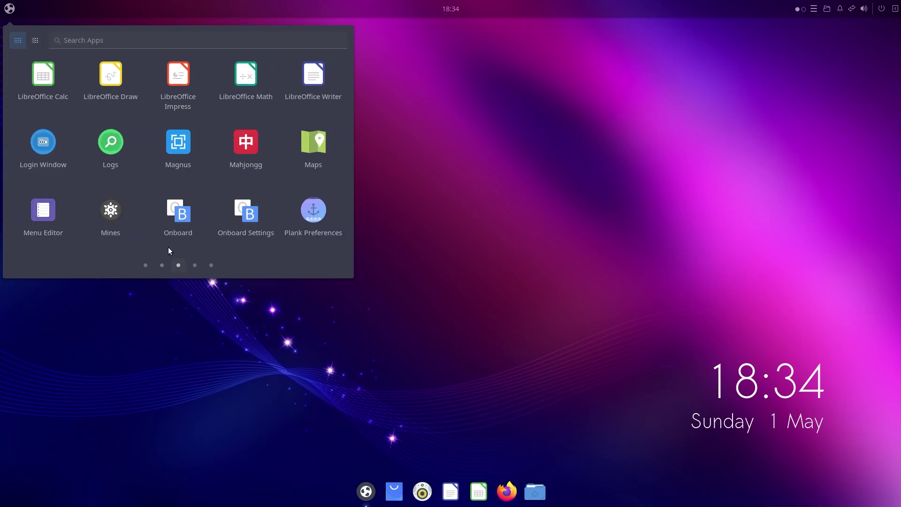
pyautogui.click(195, 265)
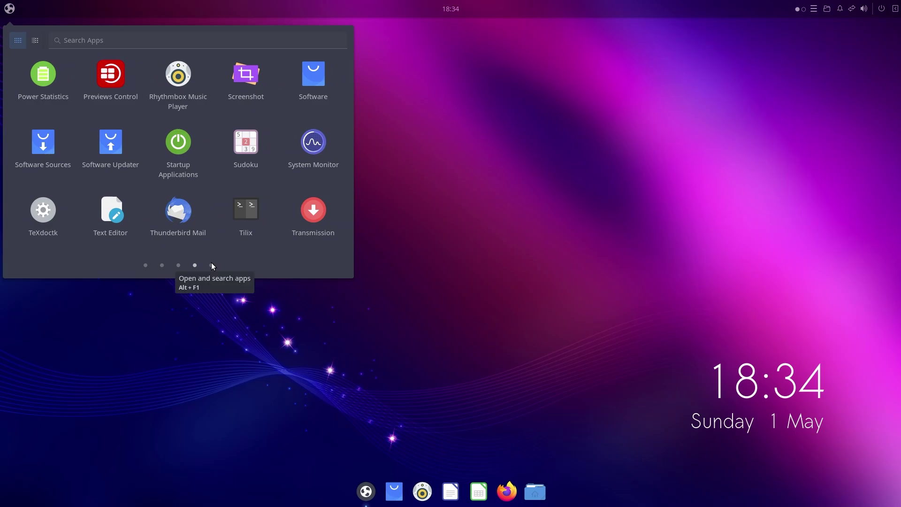
pyautogui.click(211, 265)
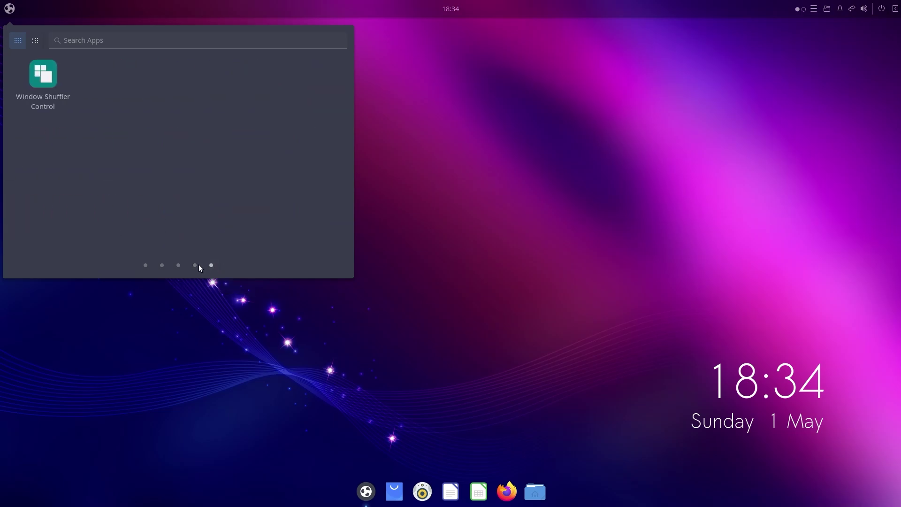
pyautogui.click(195, 265)
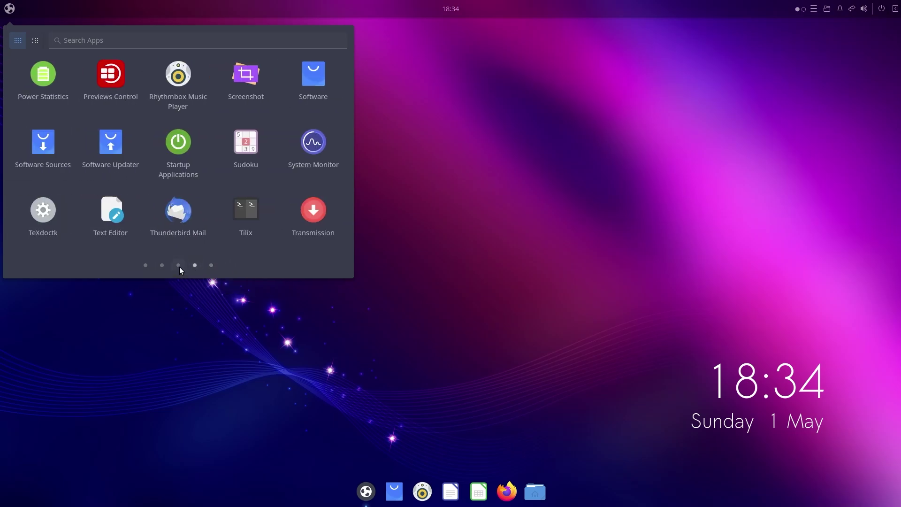
pyautogui.click(179, 265)
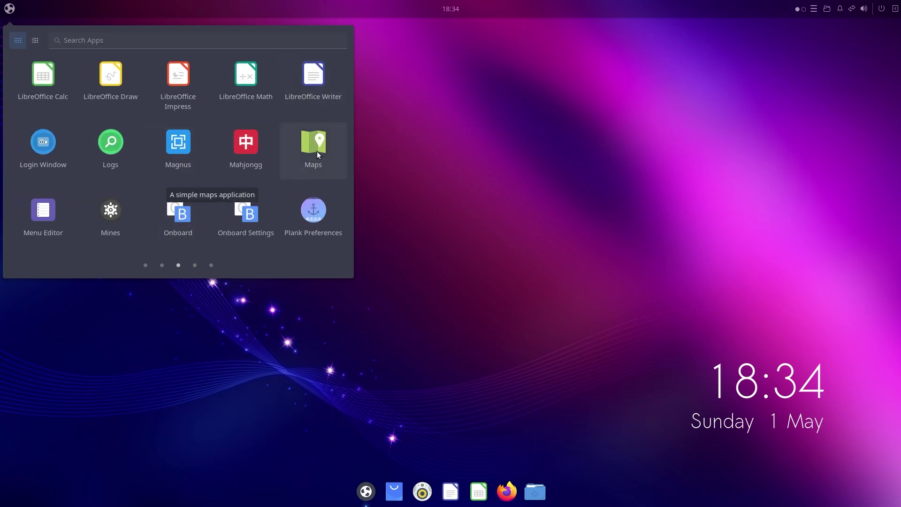
pyautogui.click(146, 265)
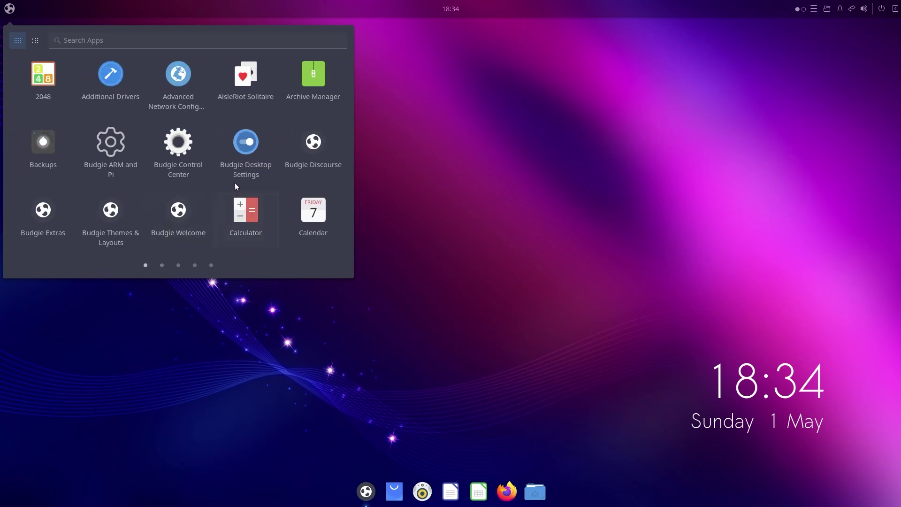
# Step: Launch GNOME Calendar from the panel clock popover, view May 2022, then close it
pyautogui.click(451, 10)
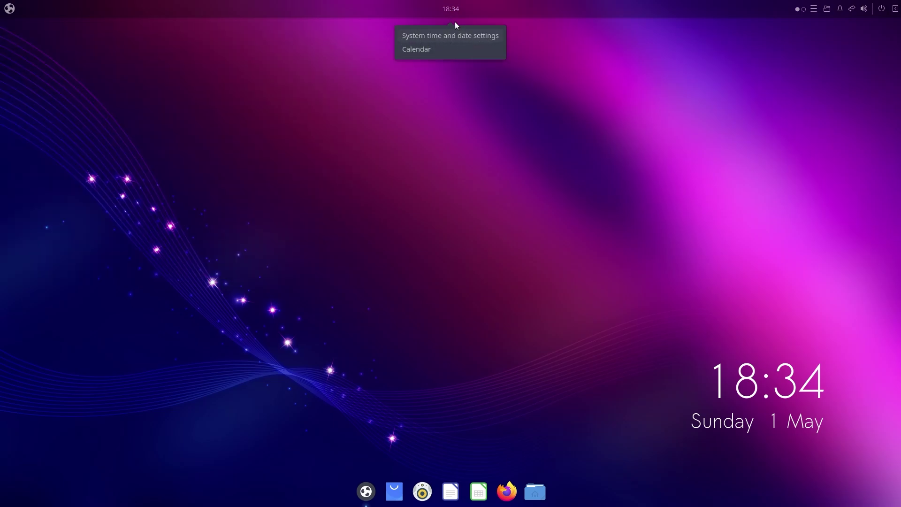
pyautogui.click(416, 50)
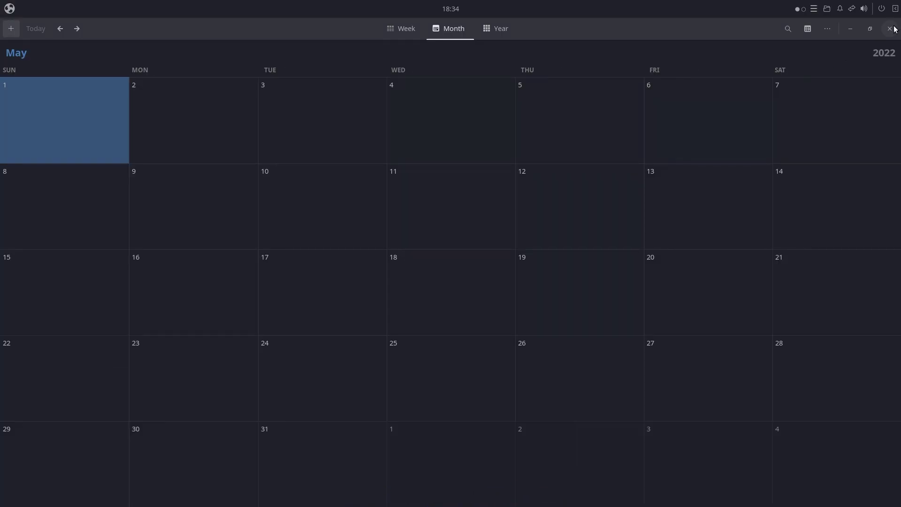
pyautogui.click(889, 29)
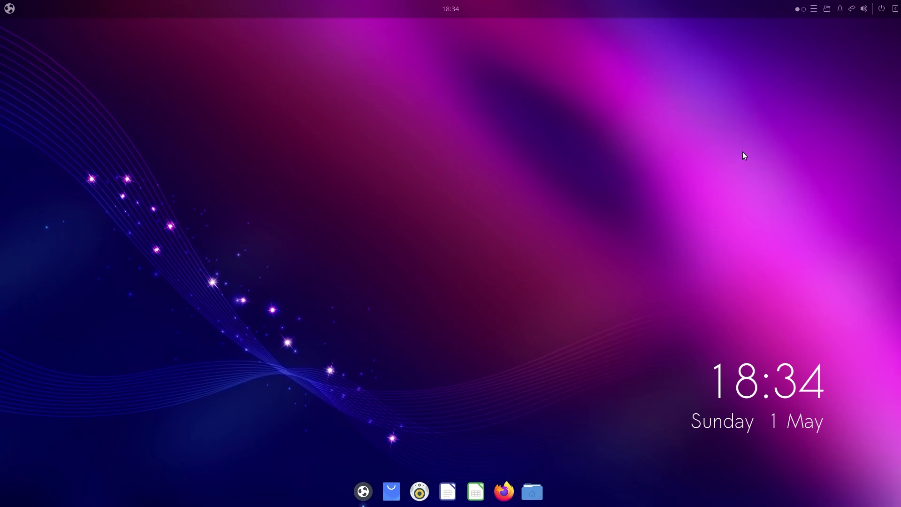
# Step: Set the workspace count to two with the workspace applet's arrows
pyautogui.click(801, 10)
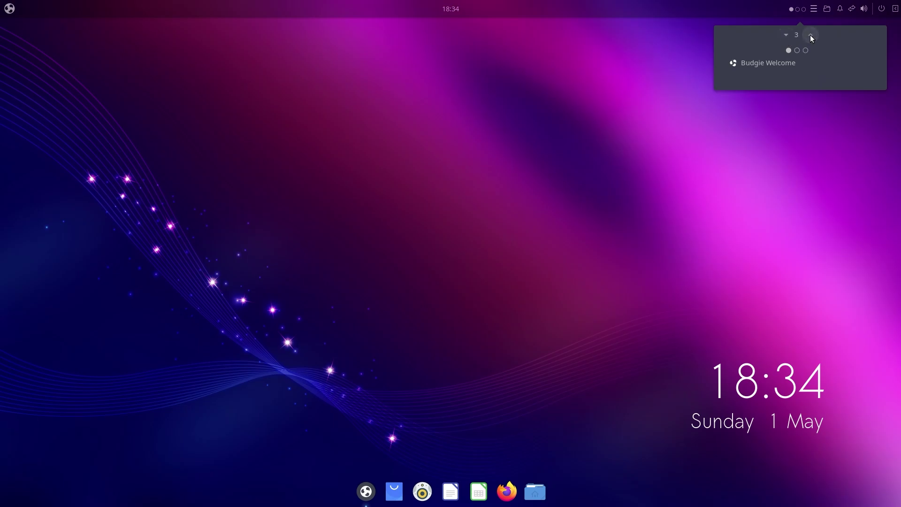
pyautogui.click(784, 41)
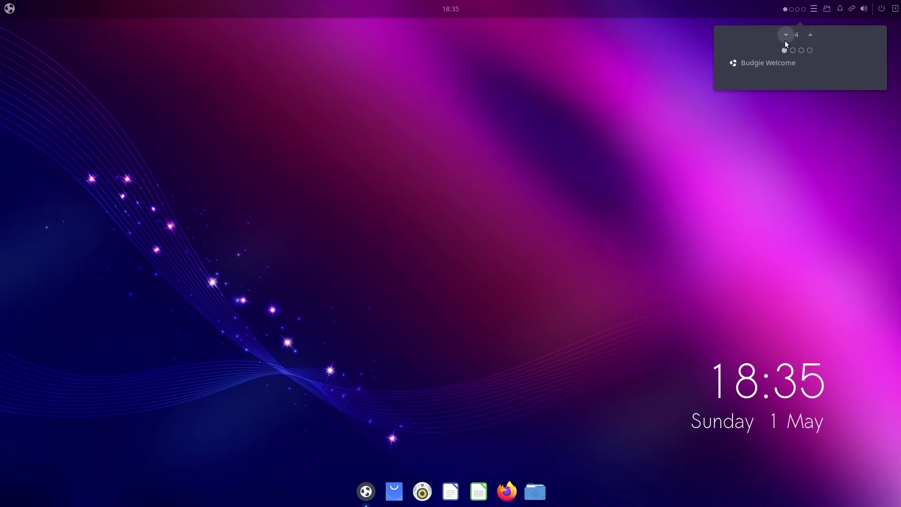
pyautogui.click(785, 41)
pyautogui.click(785, 41)
pyautogui.click(785, 41)
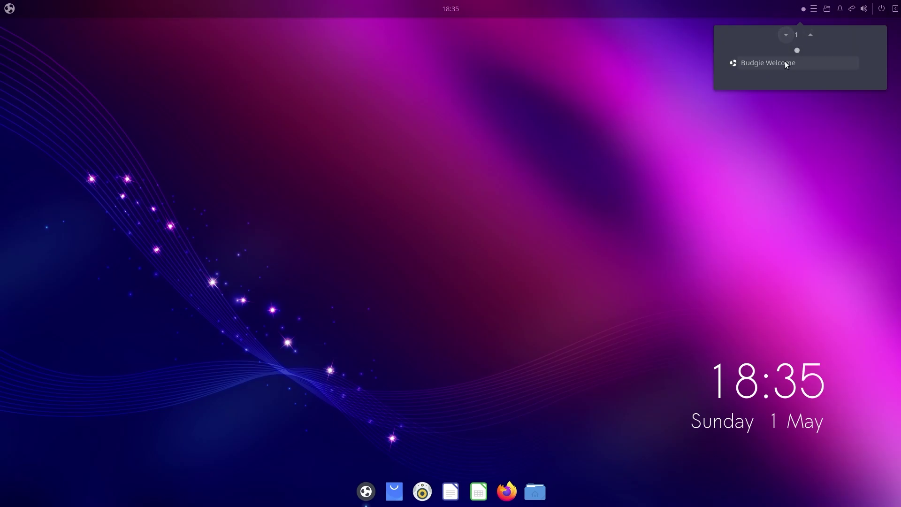
pyautogui.click(811, 35)
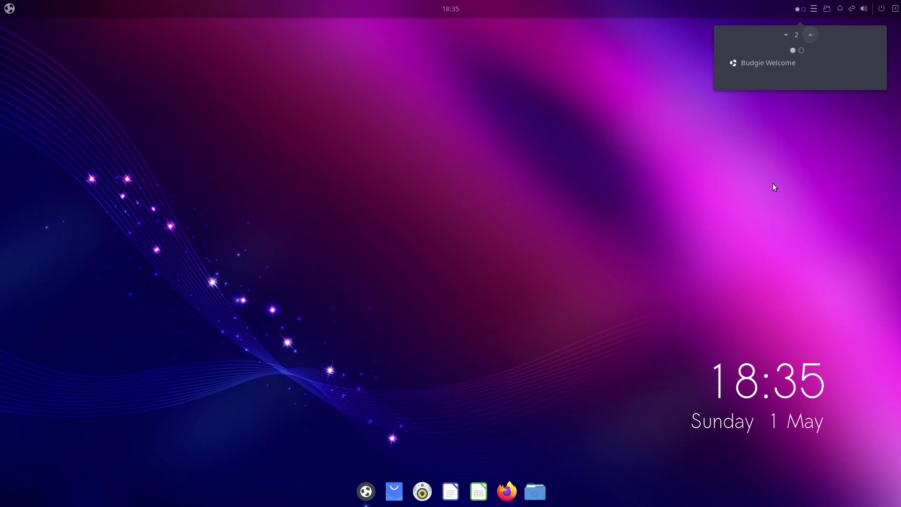
# Step: Reopen Budgie Welcome from the dock and switch between workspaces with Ctrl+Alt+Right/Left
pyautogui.click(365, 491)
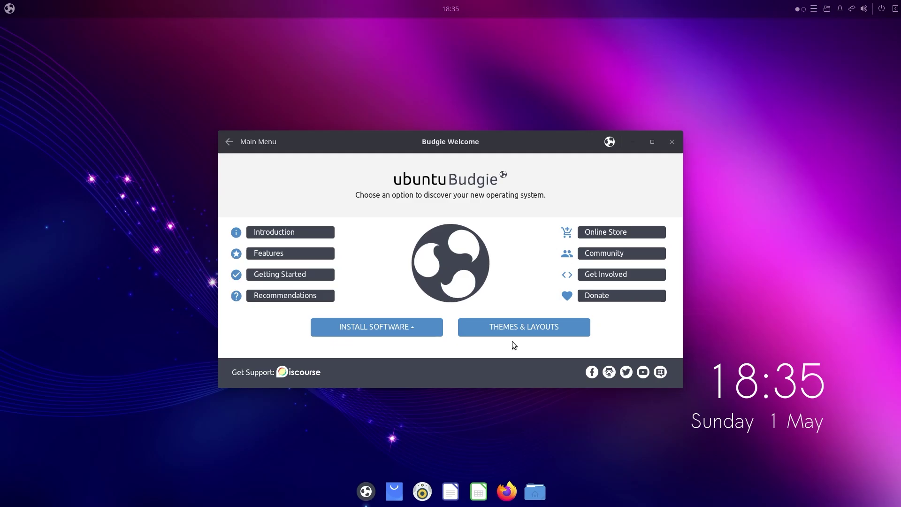
pyautogui.hotkey('ctrl', 'alt', 'Right')
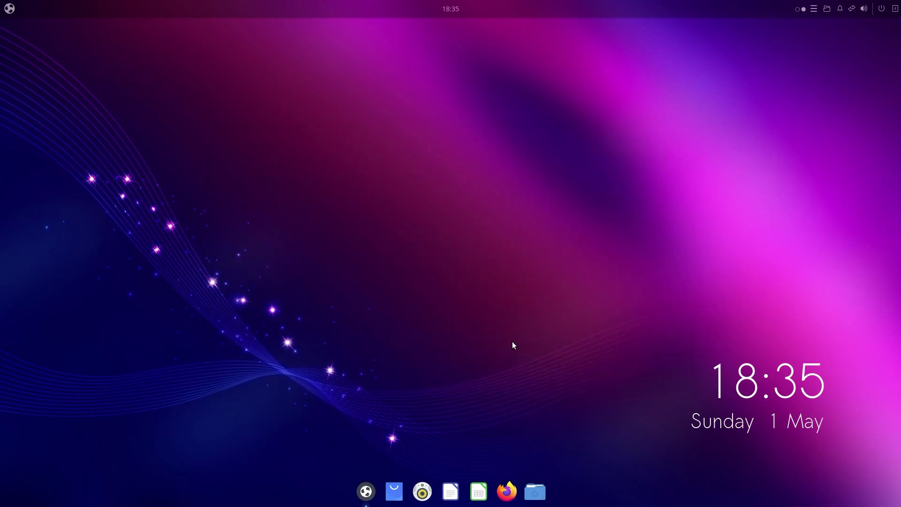
pyautogui.hotkey('ctrl', 'alt', 'Left')
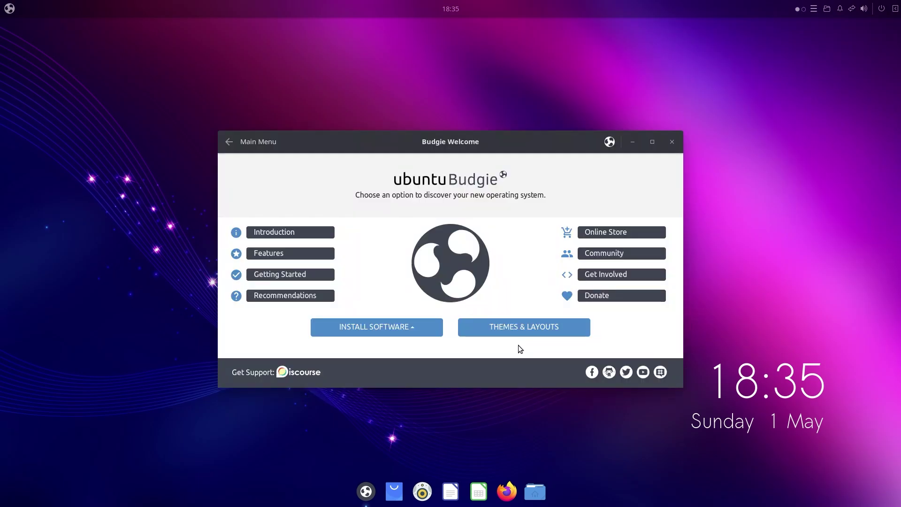
pyautogui.hotkey('ctrl', 'alt', 'Right')
# Step: Replace the QuickNote welcome text with 'I love Linux', then show the Places menu
pyautogui.click(815, 11)
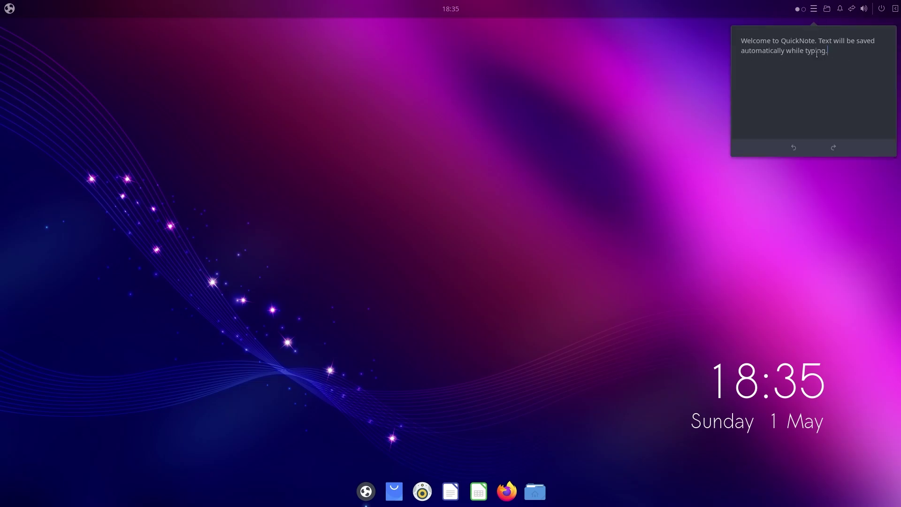
pyautogui.moveTo(828, 52); pyautogui.dragTo(744, 42)
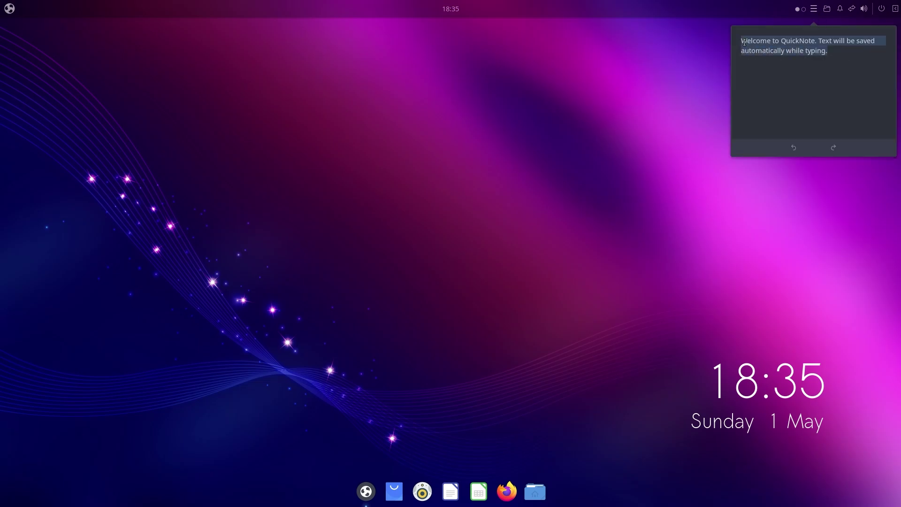
pyautogui.write('I love')
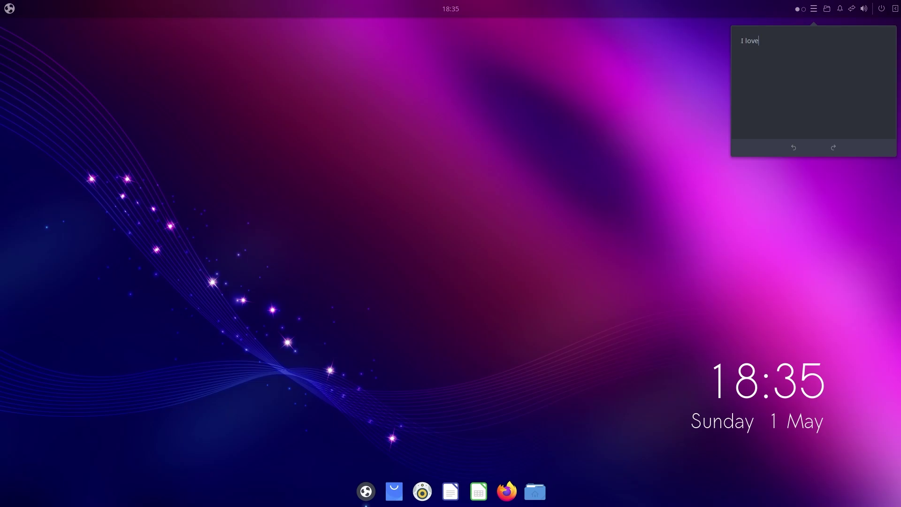
pyautogui.write(' Linux')
pyautogui.click(826, 13)
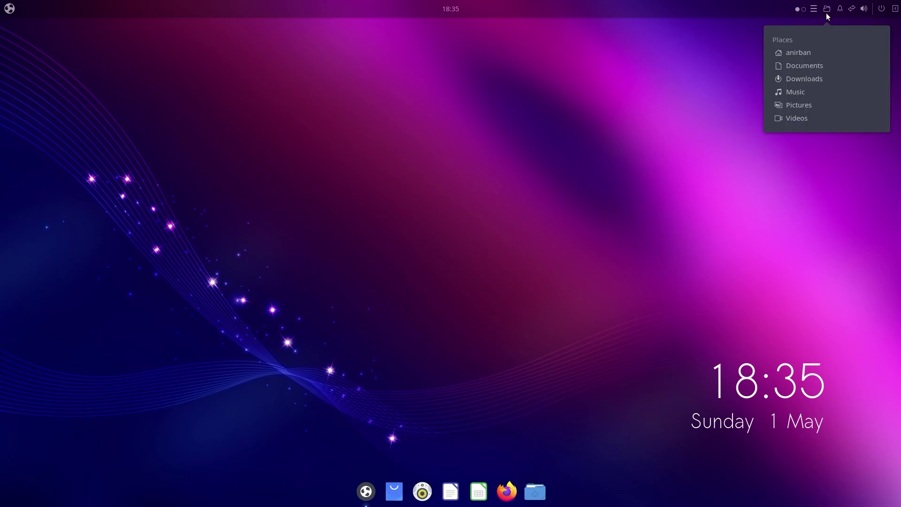
# Step: Open the home folder in Nemo from Places and drag its window toward the screen centre
pyautogui.click(800, 55)
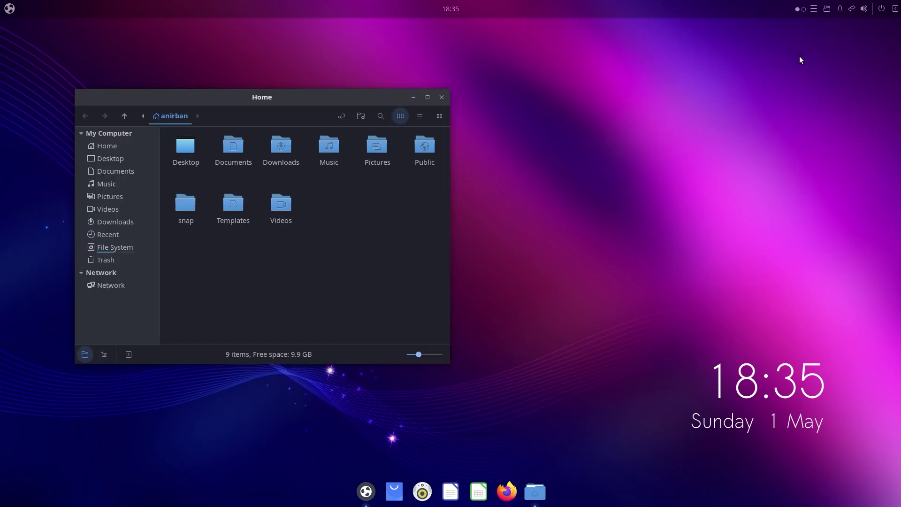
pyautogui.moveTo(266, 97); pyautogui.dragTo(379, 111)
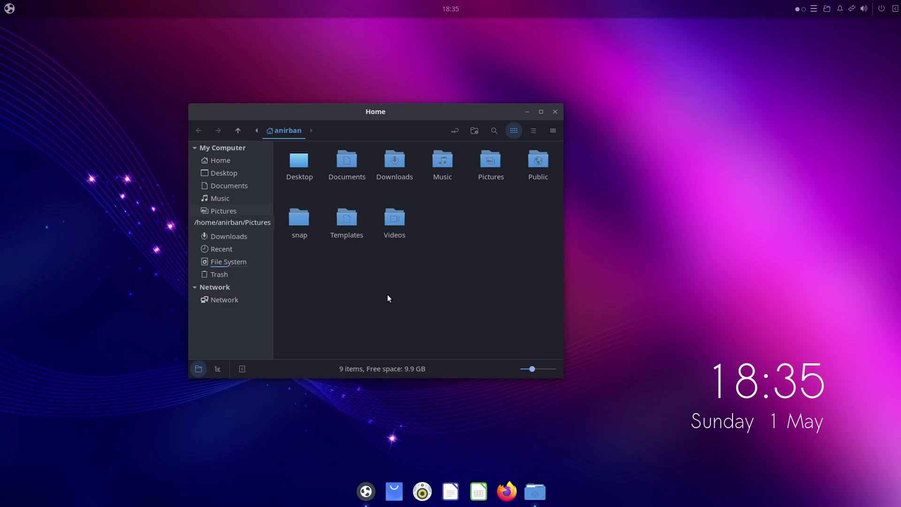
# Step: Close the Home window, open Raven, and switch between its Applets and Notifications tabs
pyautogui.click(555, 111)
pyautogui.click(840, 8)
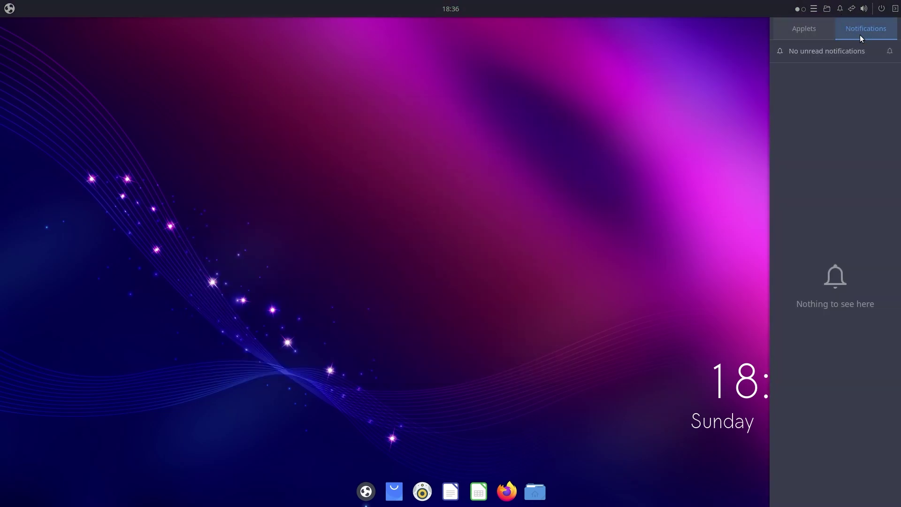
pyautogui.click(806, 29)
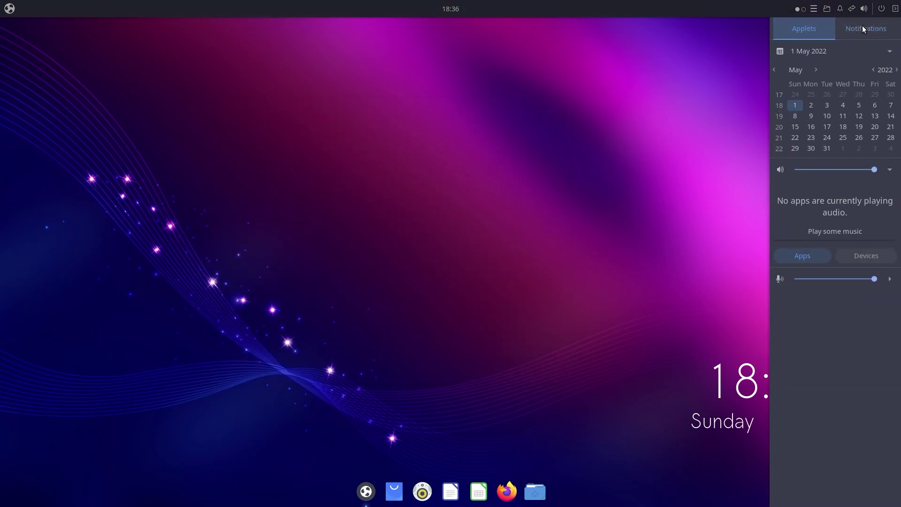
pyautogui.click(863, 28)
pyautogui.click(808, 29)
# Step: Toggle the per-app volume and microphone expanders, leaving them collapsed, then view Notifications
pyautogui.click(889, 170)
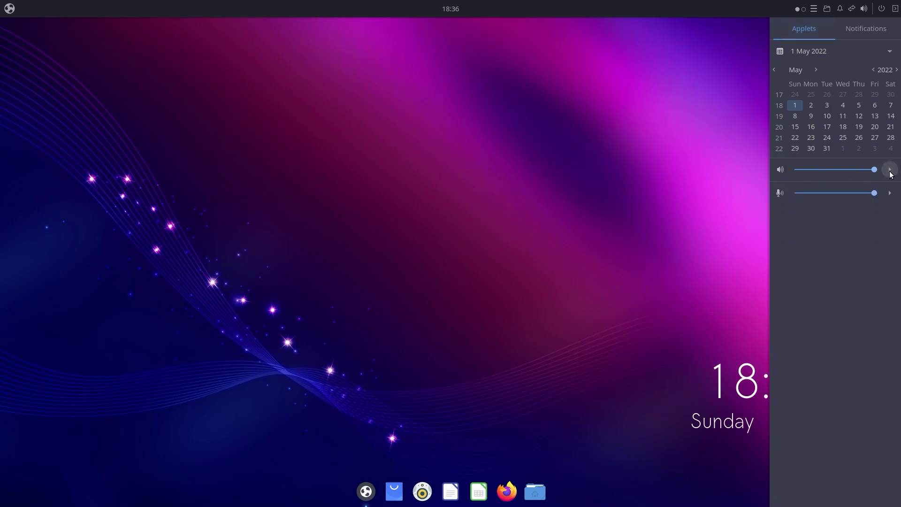
pyautogui.click(889, 170)
pyautogui.click(890, 170)
pyautogui.click(889, 192)
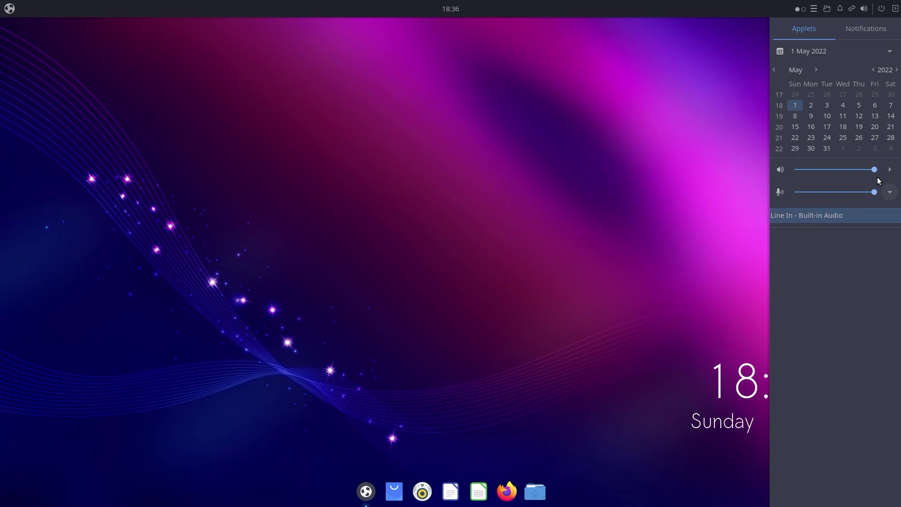
pyautogui.click(891, 195)
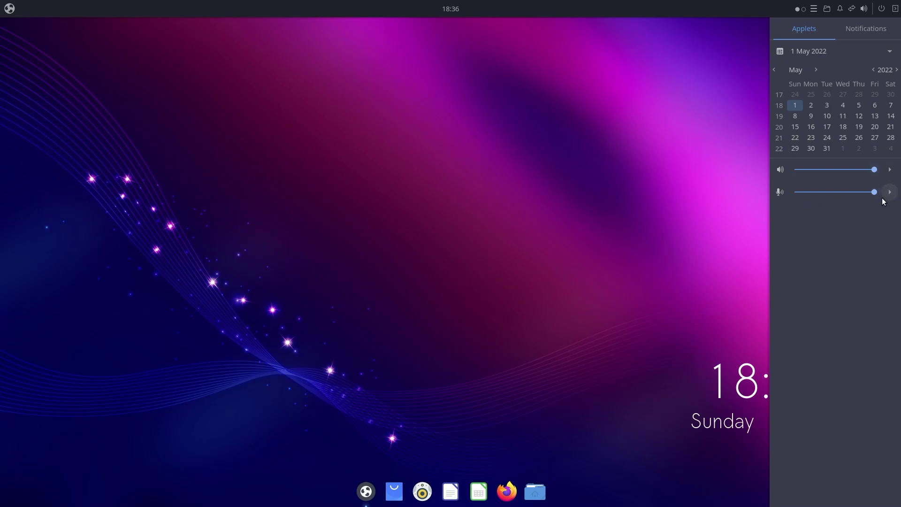
pyautogui.click(886, 195)
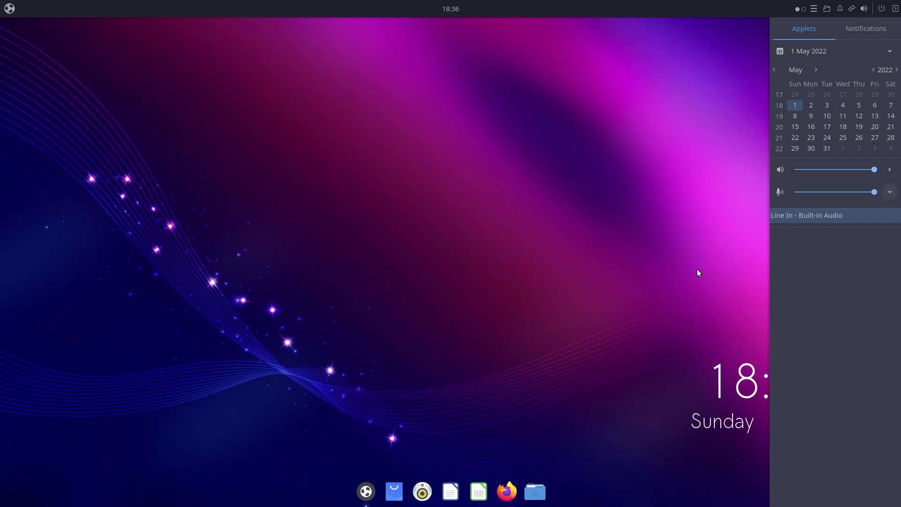
pyautogui.click(890, 191)
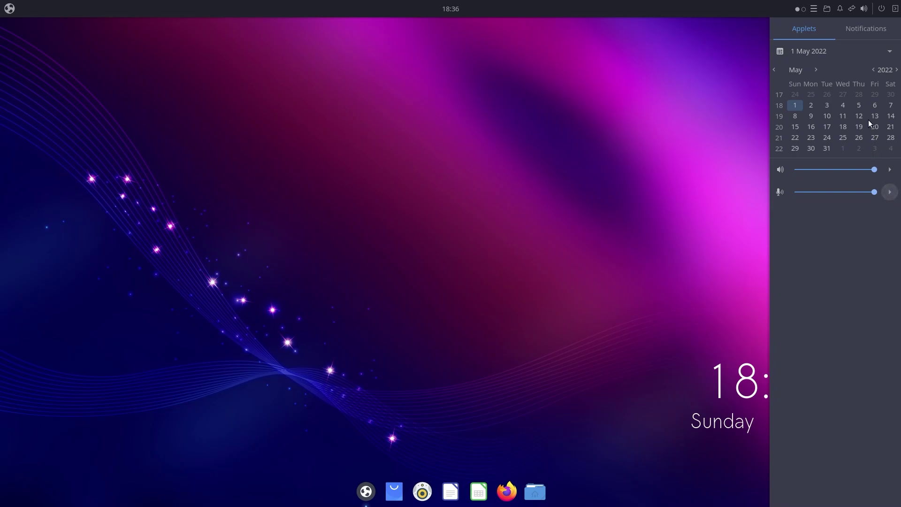
pyautogui.click(859, 33)
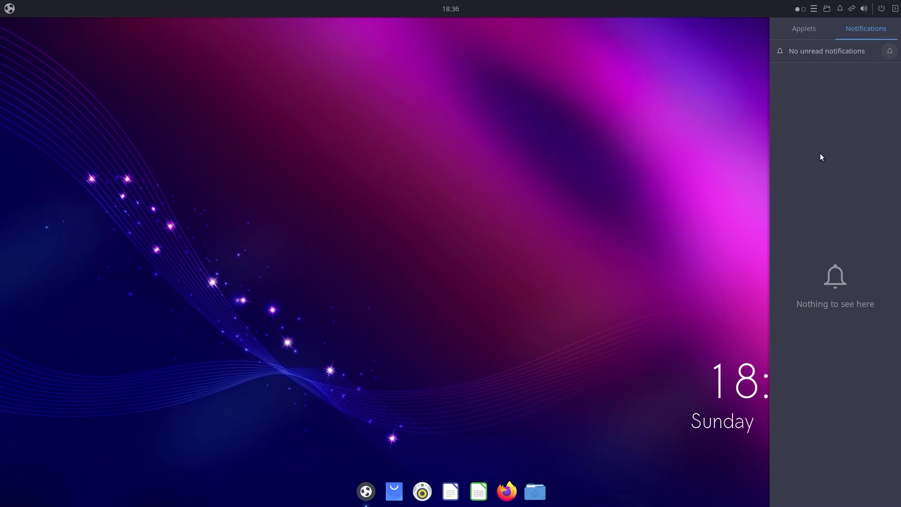
# Step: Check the sound, wired network, and power/session menus from the panel
pyautogui.click(863, 9)
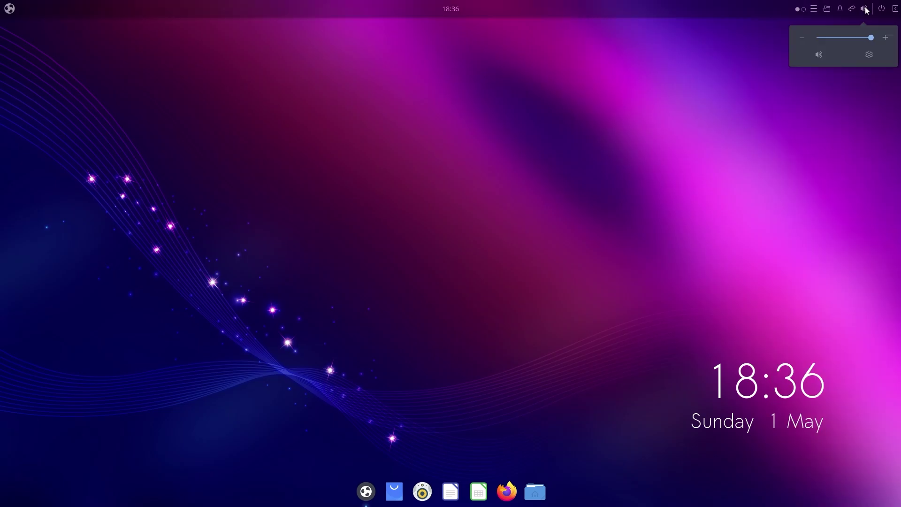
pyautogui.click(852, 8)
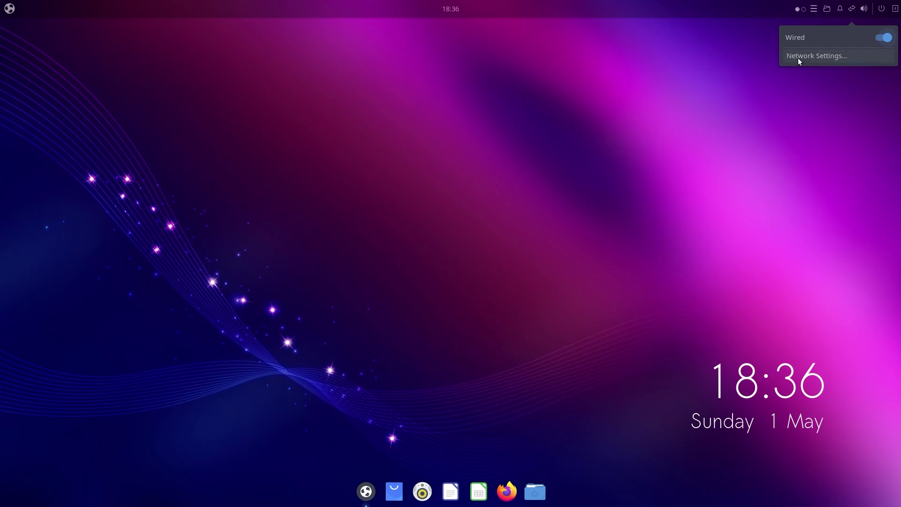
pyautogui.click(863, 8)
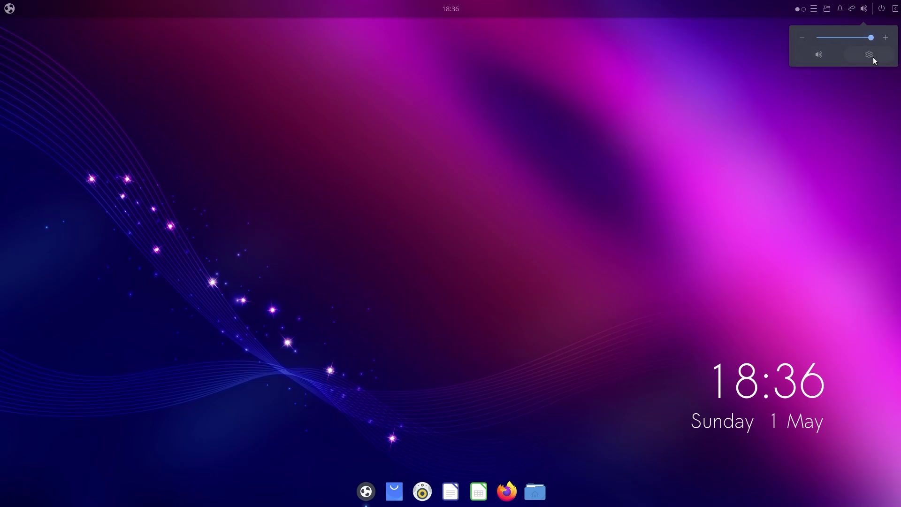
pyautogui.click(880, 13)
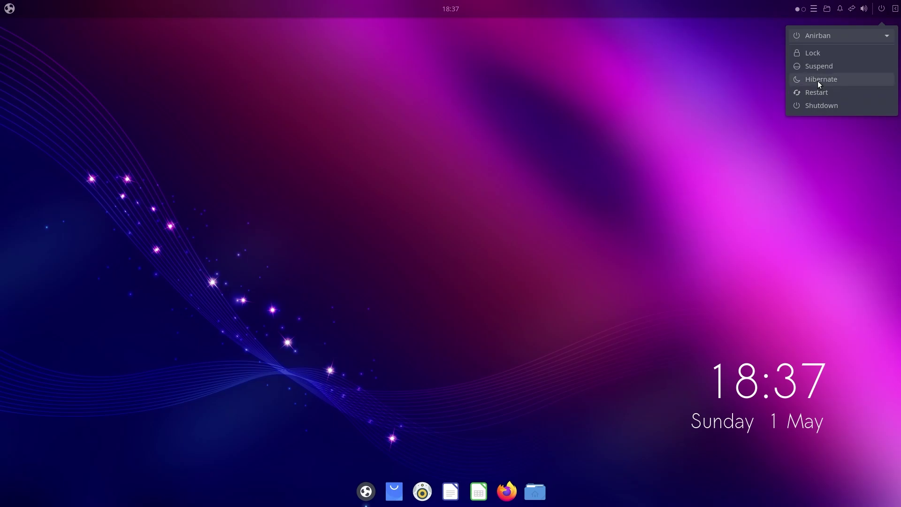
pyautogui.click(896, 10)
# Step: Open Raven, flick between its Notifications and Applets tabs, then close it
pyautogui.click(896, 11)
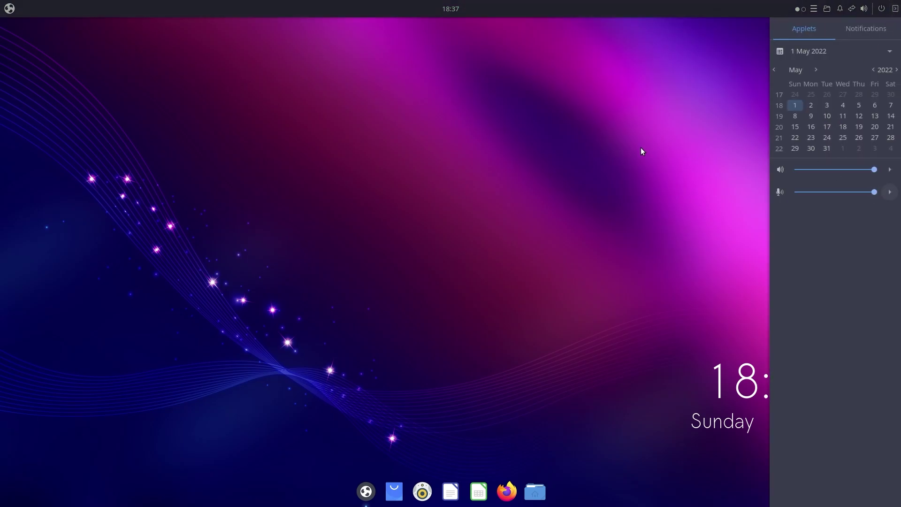
pyautogui.click(849, 30)
pyautogui.click(811, 33)
pyautogui.click(895, 10)
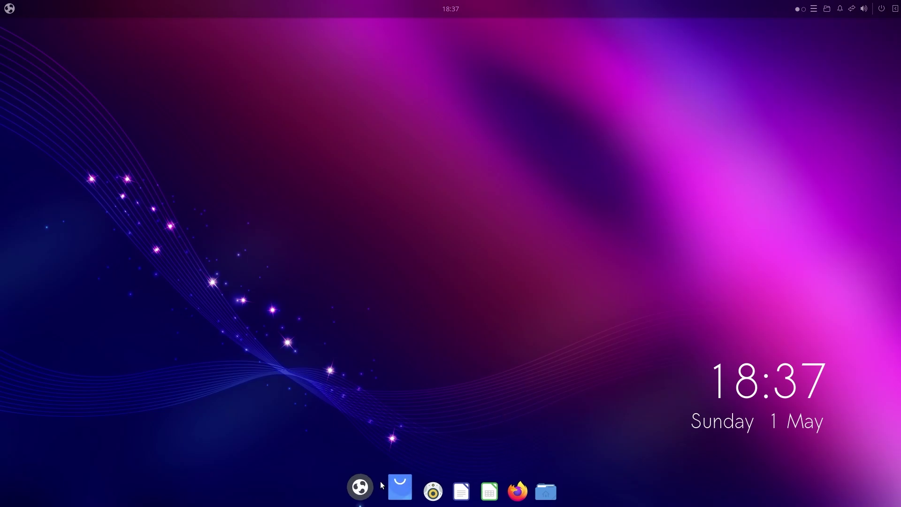
# Step: Launch Budgie Welcome, scroll the Themes & Layouts page, and show the Desktop Layout tab
pyautogui.click(366, 490)
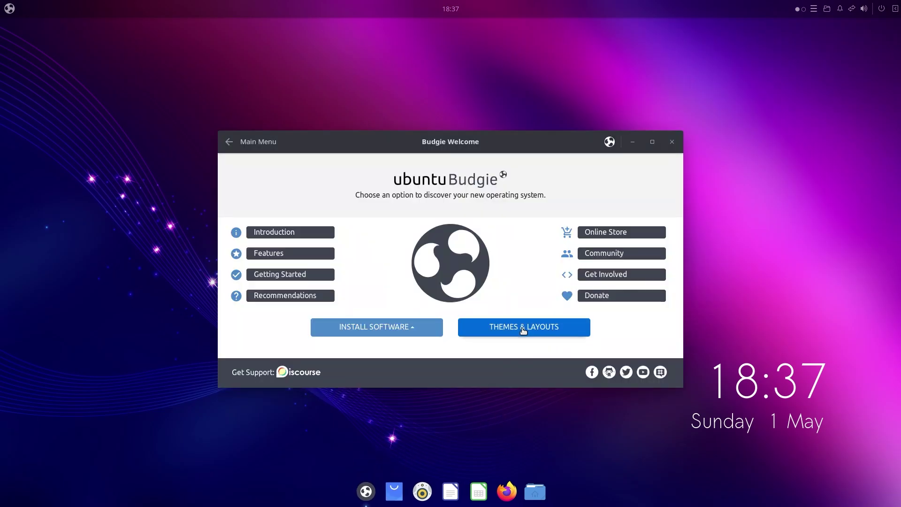
pyautogui.click(523, 327)
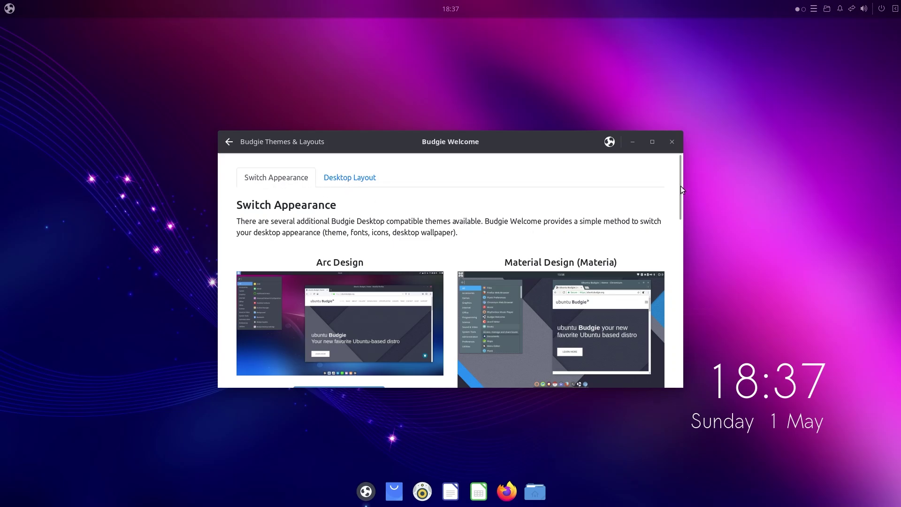
pyautogui.moveTo(681, 188); pyautogui.dragTo(683, 206)
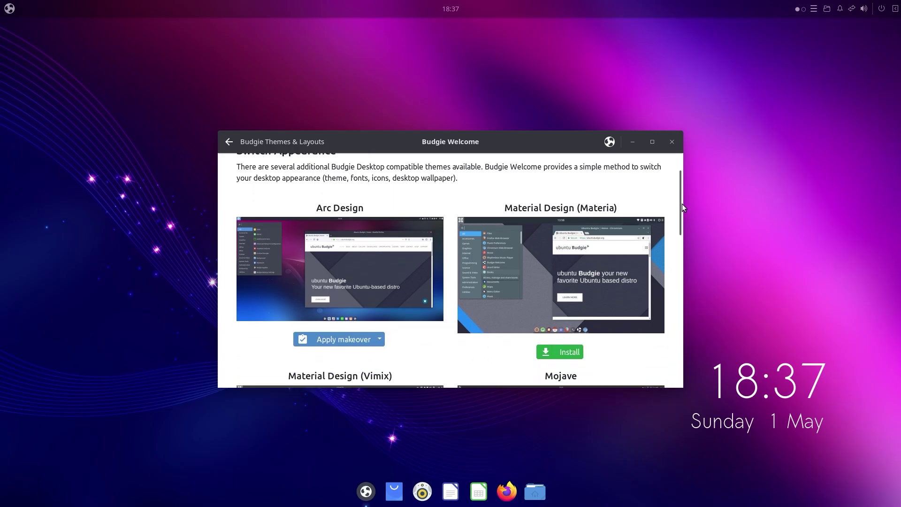
pyautogui.scroll(-1, 682, 204)
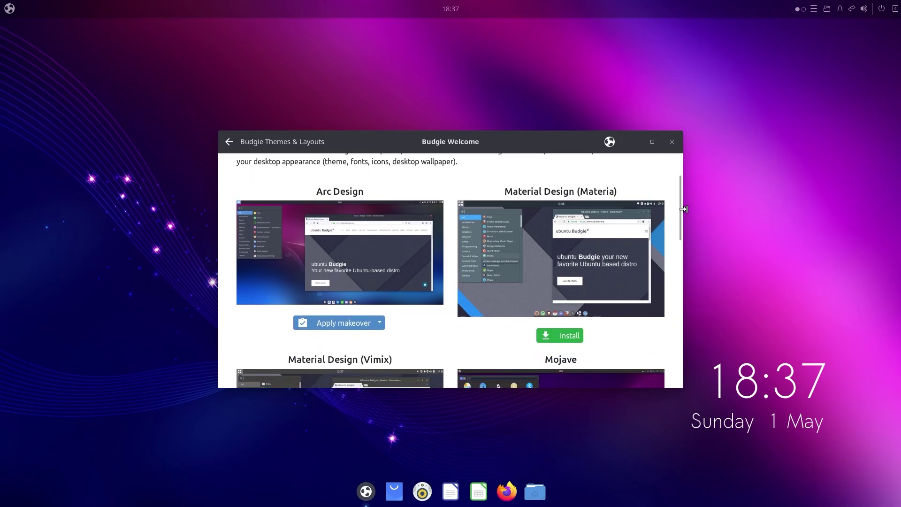
pyautogui.moveTo(682, 209); pyautogui.dragTo(677, 188)
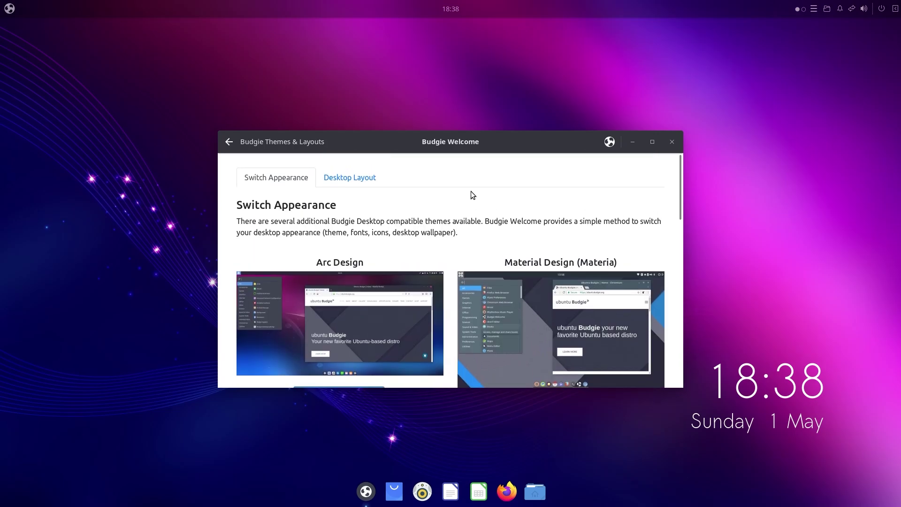
pyautogui.click(347, 182)
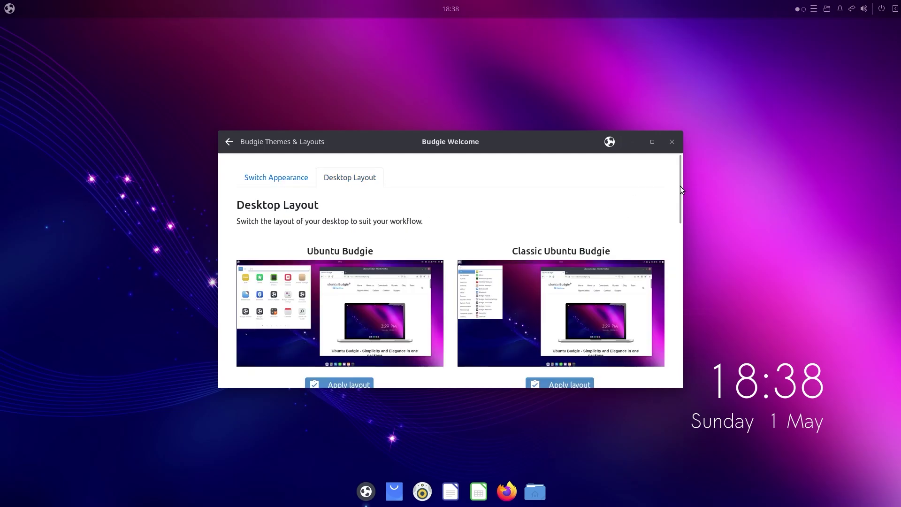
# Step: Scroll the Desktop Layout page down to the Redmond, Eleven, Chrome and Traditional layouts
pyautogui.moveTo(680, 186); pyautogui.dragTo(677, 210)
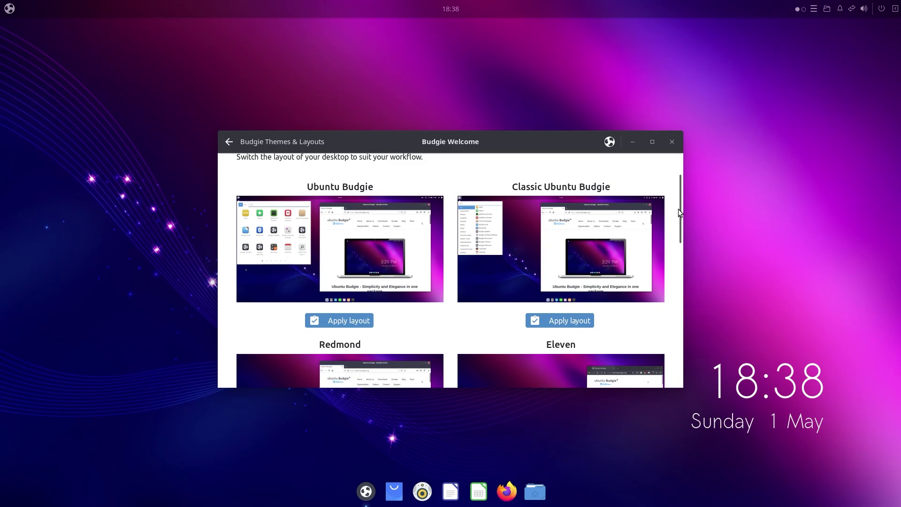
pyautogui.scroll(-1, 678, 210)
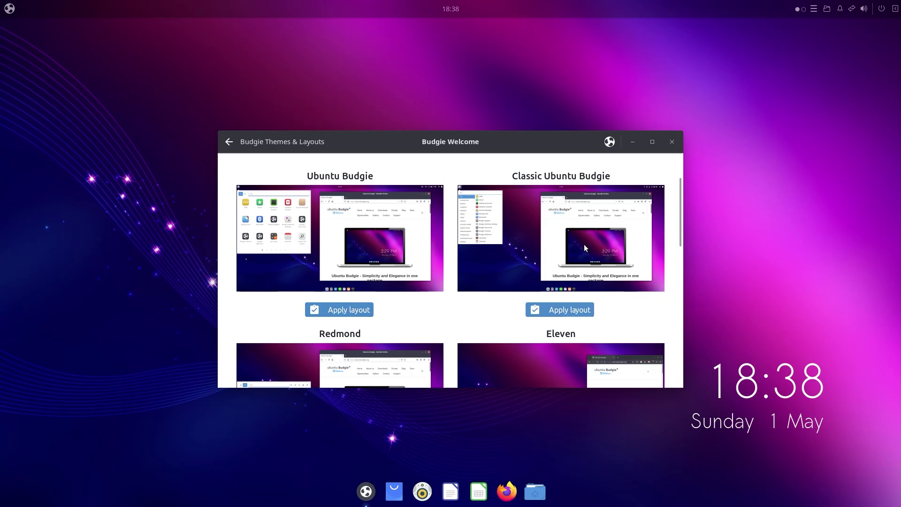
pyautogui.moveTo(681, 218); pyautogui.dragTo(676, 261)
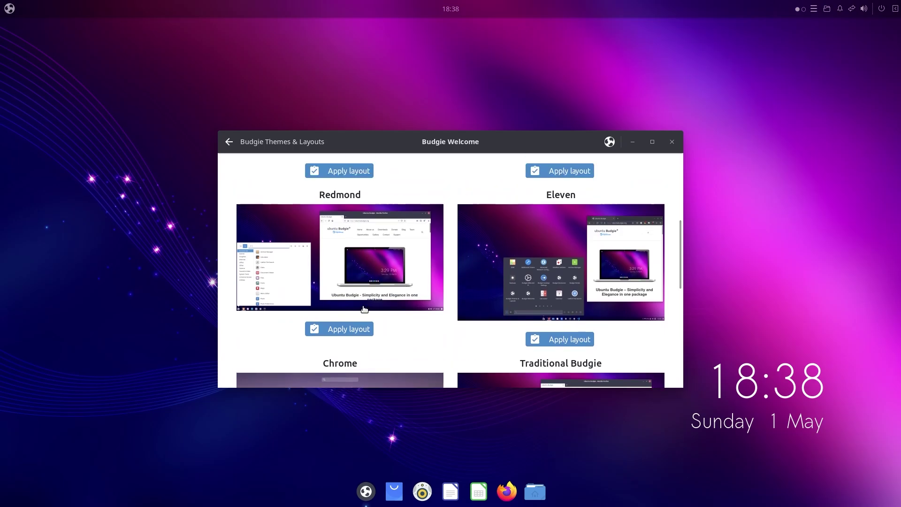
# Step: Apply the Redmond layout, browse its menu's Games, Graphics and Internet categories, then scroll to Chrome
pyautogui.click(334, 329)
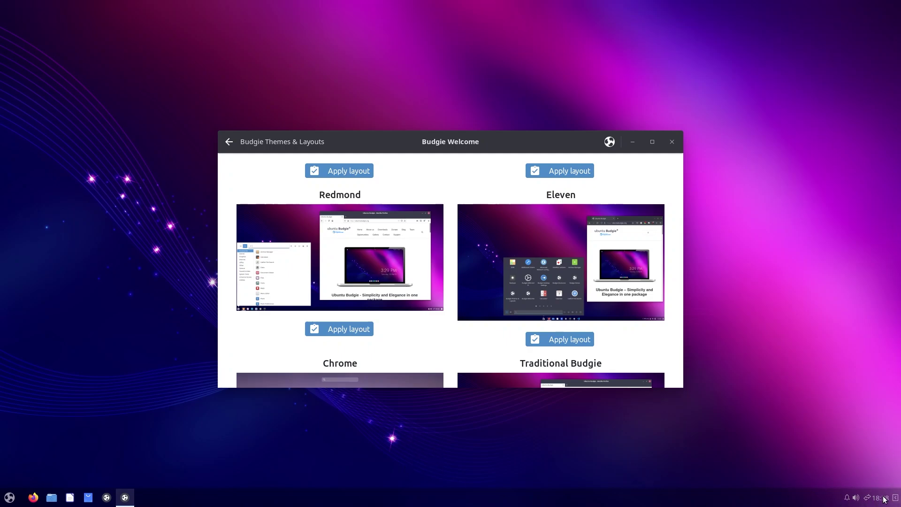
pyautogui.click(10, 497)
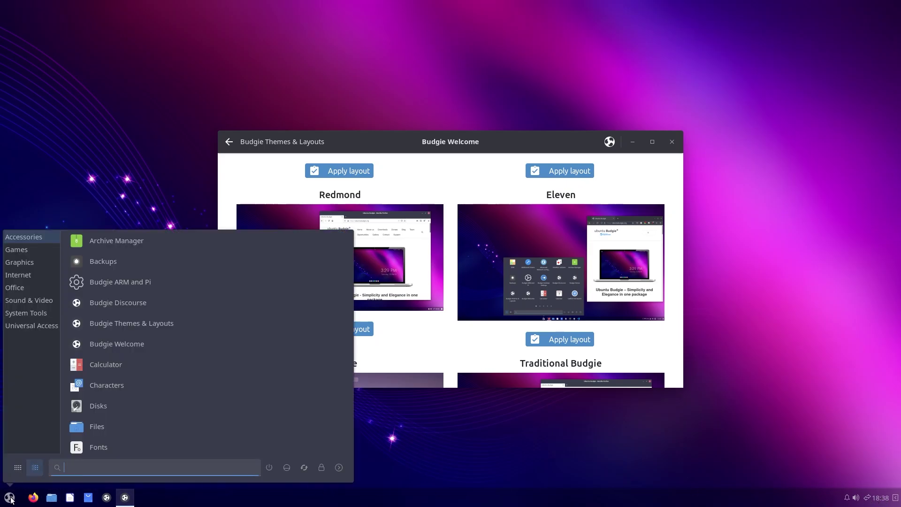
pyautogui.click(19, 249)
pyautogui.click(23, 261)
pyautogui.click(26, 272)
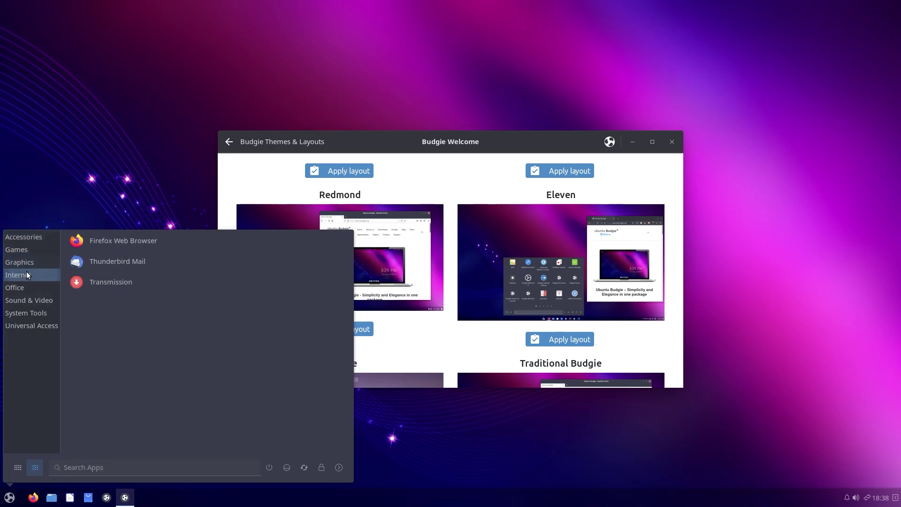
pyautogui.click(362, 217)
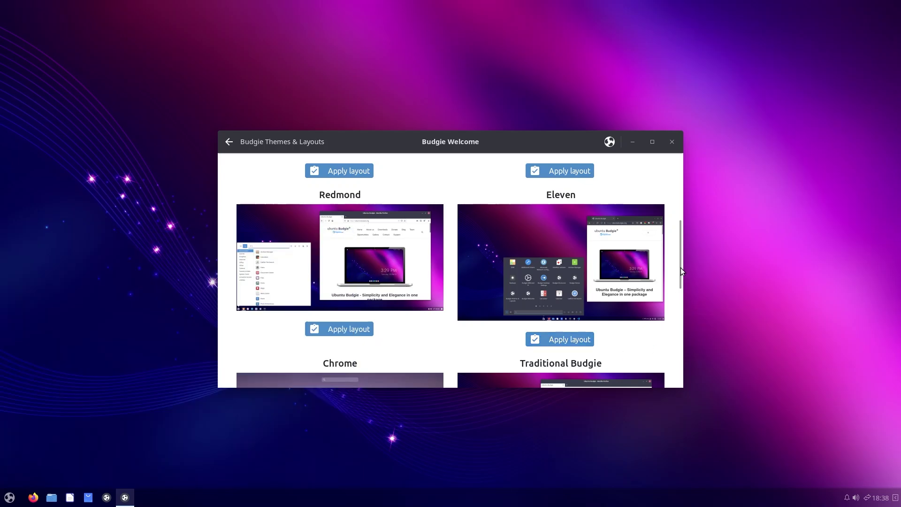
pyautogui.moveTo(680, 267); pyautogui.dragTo(680, 325)
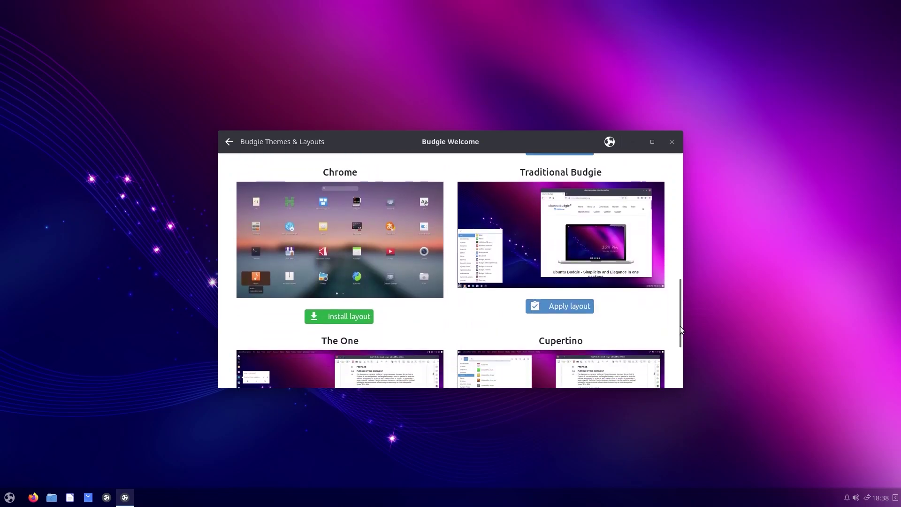
# Step: Install the Chrome layout, approve the ppa:ubuntubudgie/backports repository, and scroll to The One and Cupertino
pyautogui.click(352, 319)
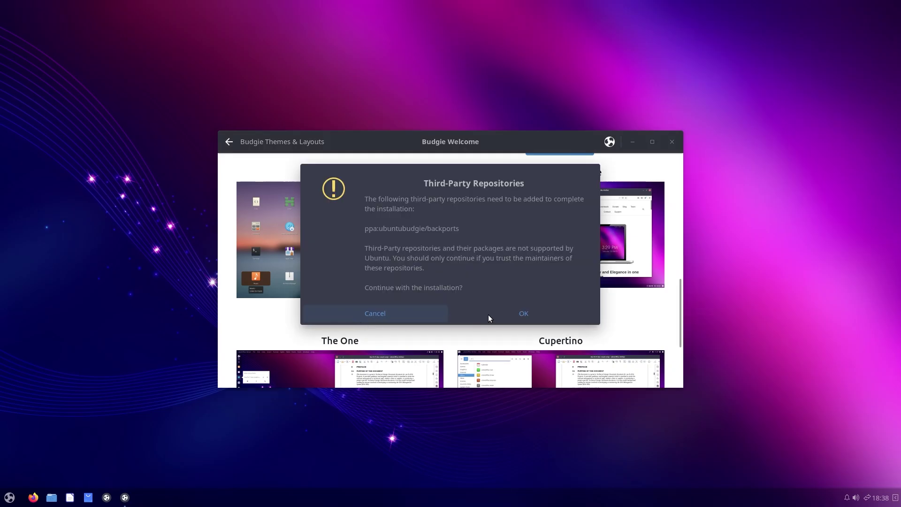
pyautogui.click(491, 313)
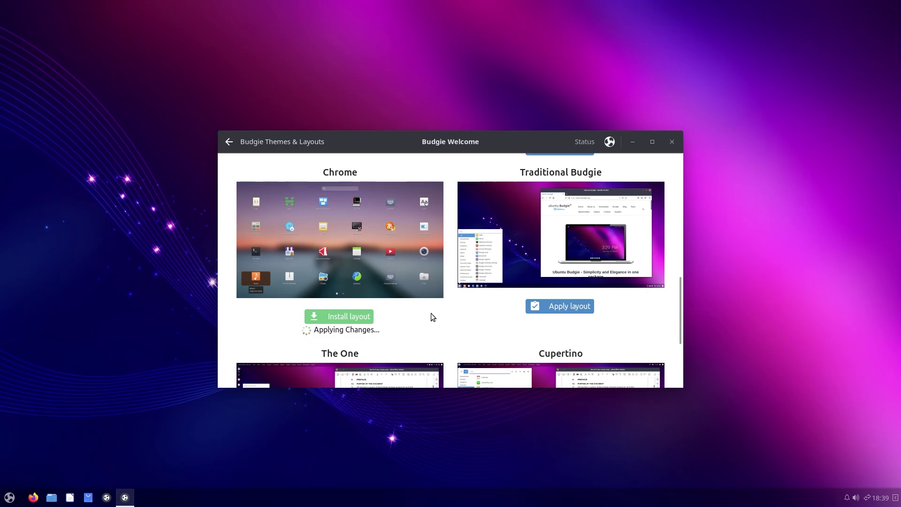
pyautogui.scroll(-1, 430, 317)
pyautogui.scroll(-5, 454, 296)
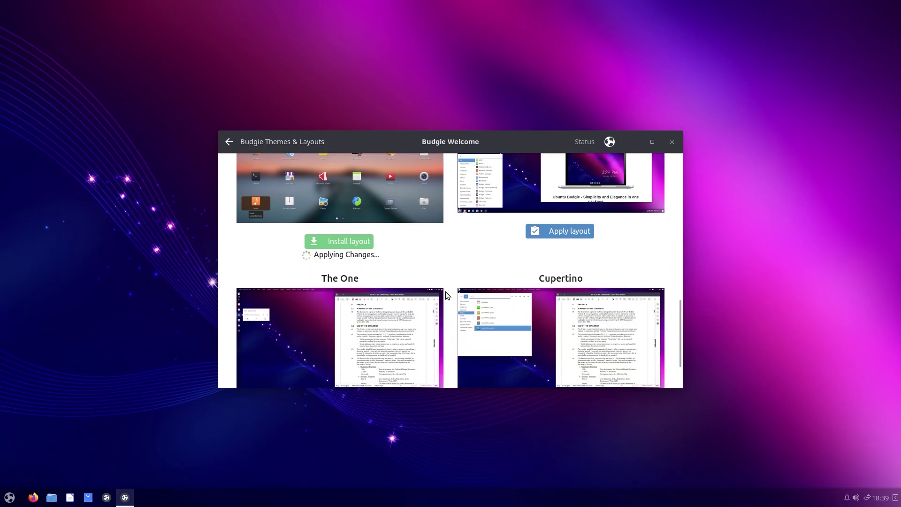
pyautogui.scroll(-1, 418, 292)
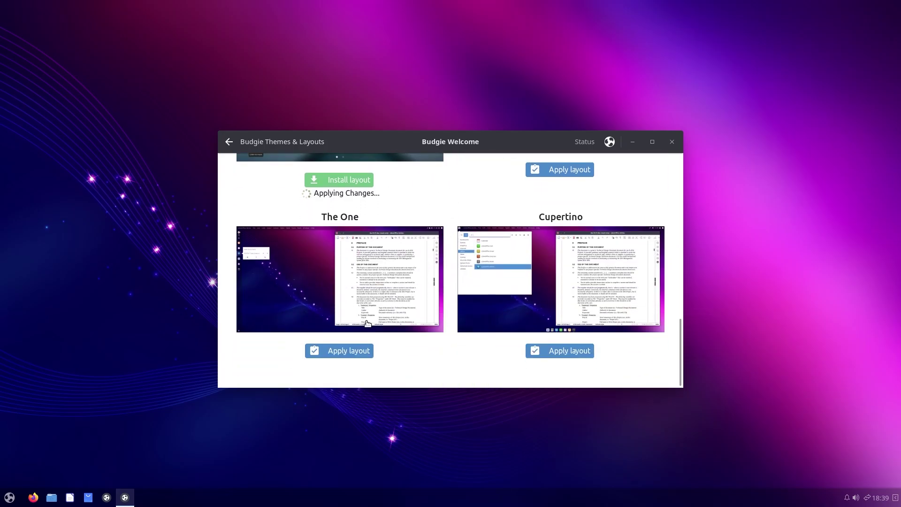
# Step: Apply The One layout and try its top-bar app menu
pyautogui.click(326, 353)
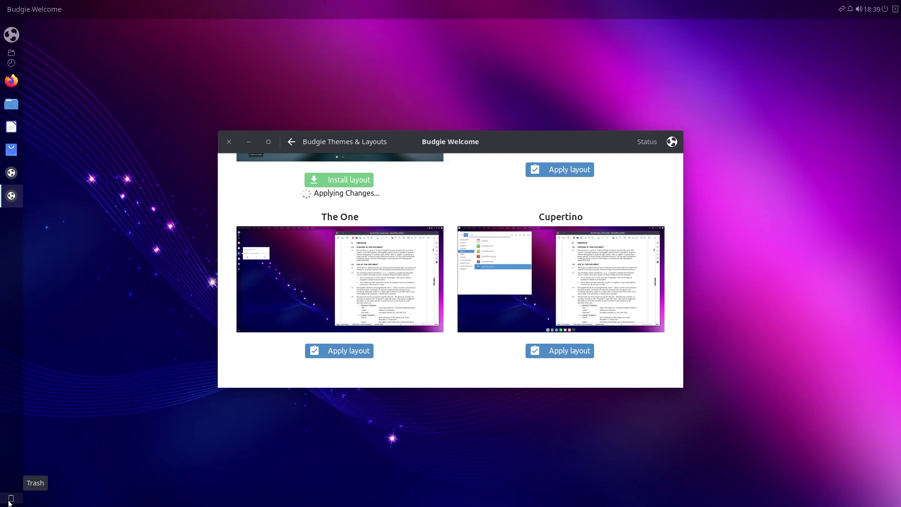
pyautogui.click(31, 10)
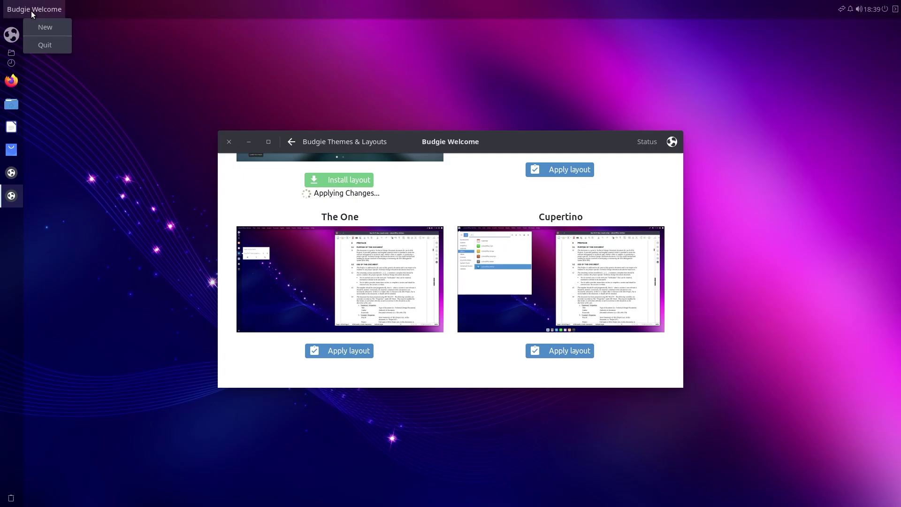
pyautogui.click(31, 10)
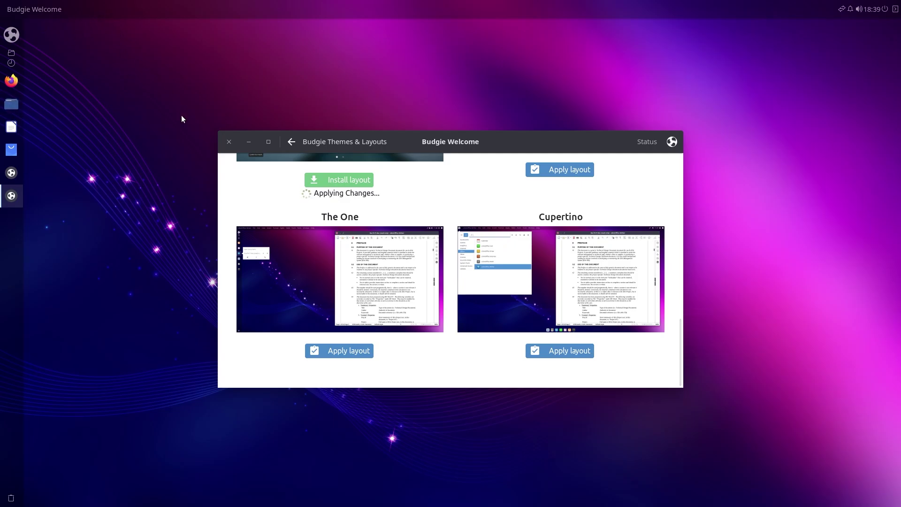
# Step: Open the Home folder and browse the file manager's File, Bookmarks and Help global menus
pyautogui.moveTo(132, 26); pyautogui.dragTo(302, 119)
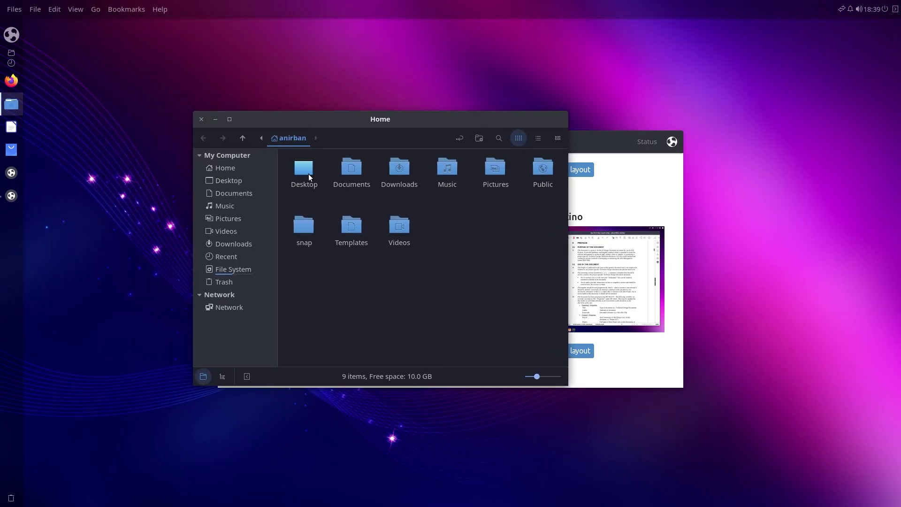
pyautogui.click(37, 12)
pyautogui.click(113, 10)
pyautogui.click(319, 173)
# Step: Close the Home folder and launch LibreOffice Writer in a restored, smaller window
pyautogui.click(202, 120)
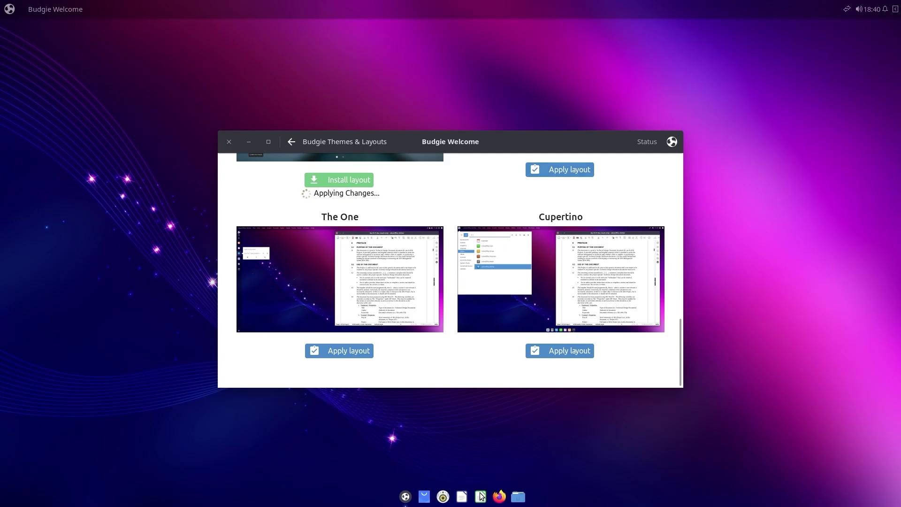
pyautogui.click(462, 495)
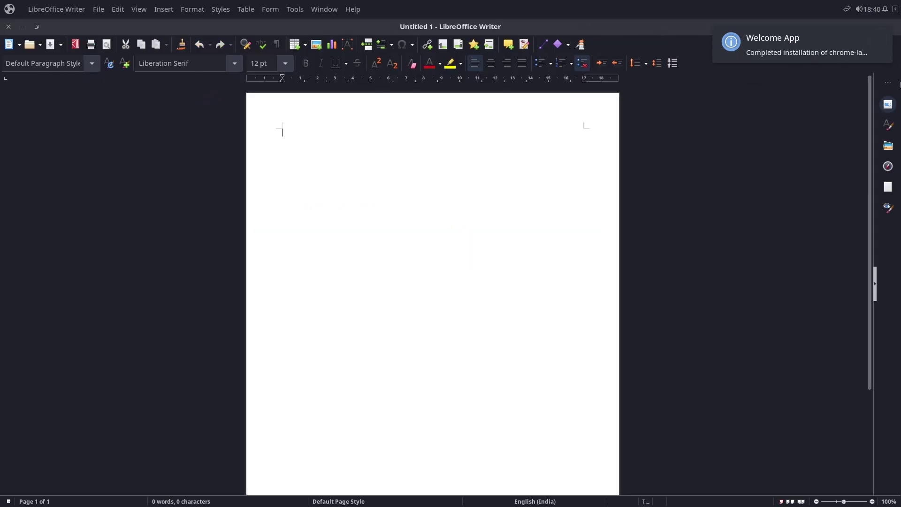
pyautogui.moveTo(660, 29); pyautogui.dragTo(630, 78)
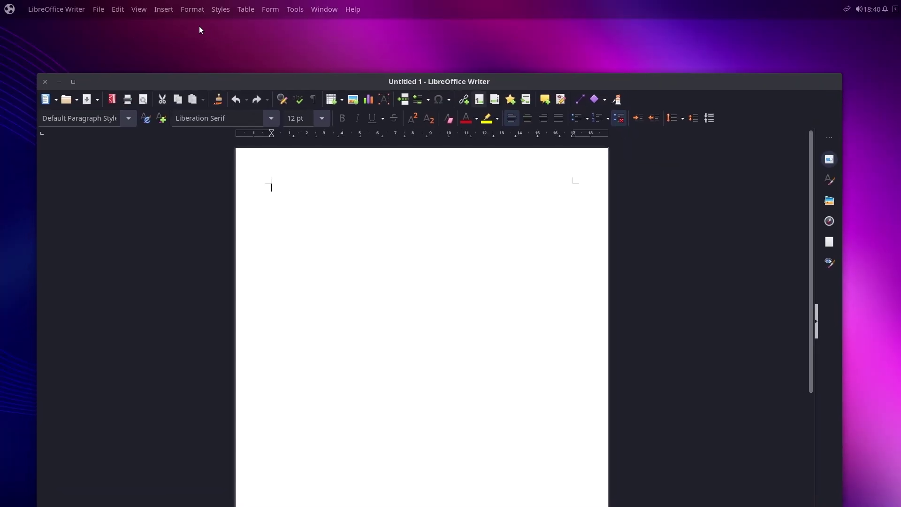
# Step: Browse Writer's File, Edit, Format and Form menus in the global top bar
pyautogui.click(54, 12)
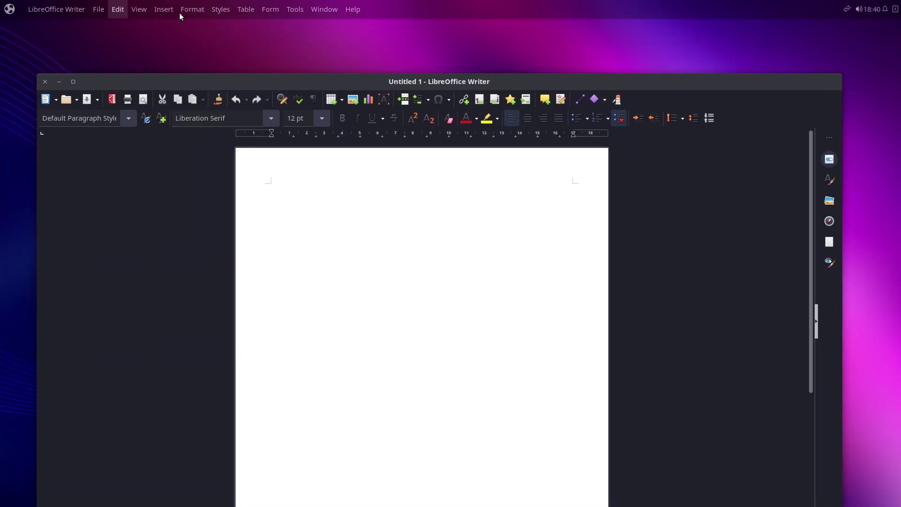
pyautogui.moveTo(268, 10)
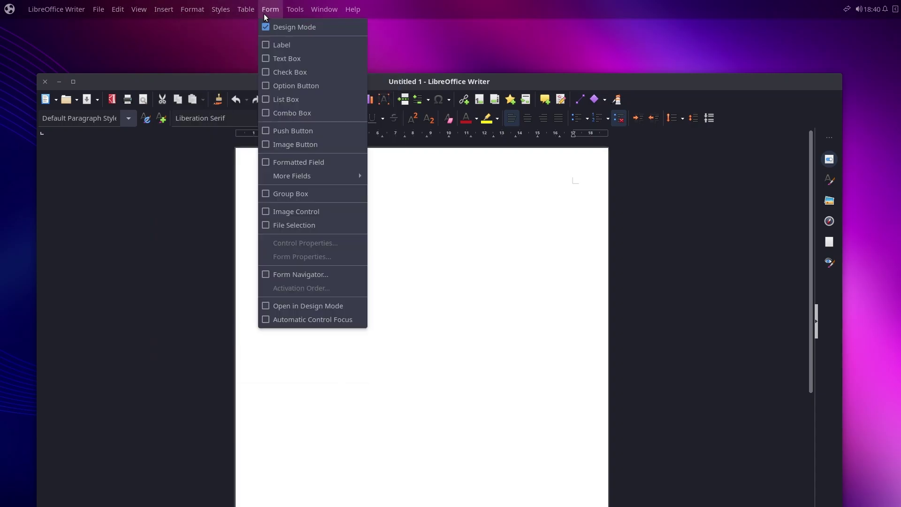
pyautogui.click(600, 86)
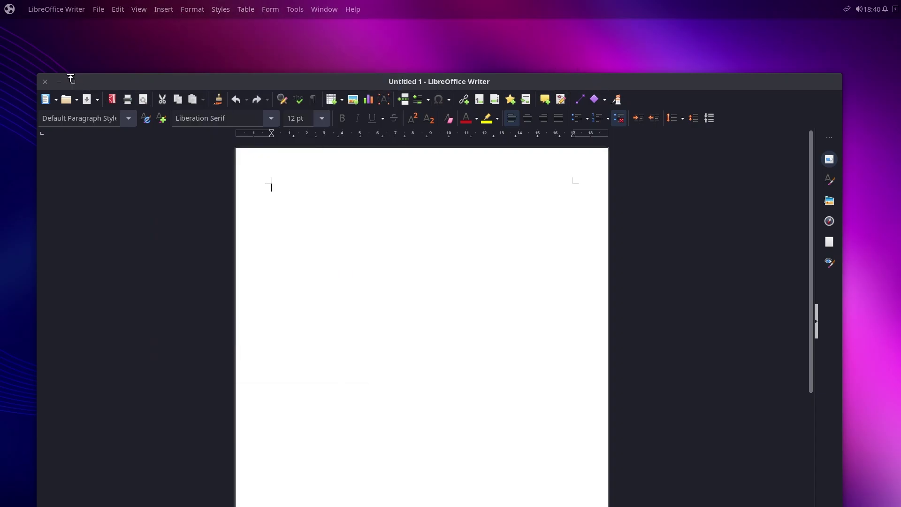
# Step: Close Writer and apply the Chrome layout in Budgie Welcome
pyautogui.click(46, 82)
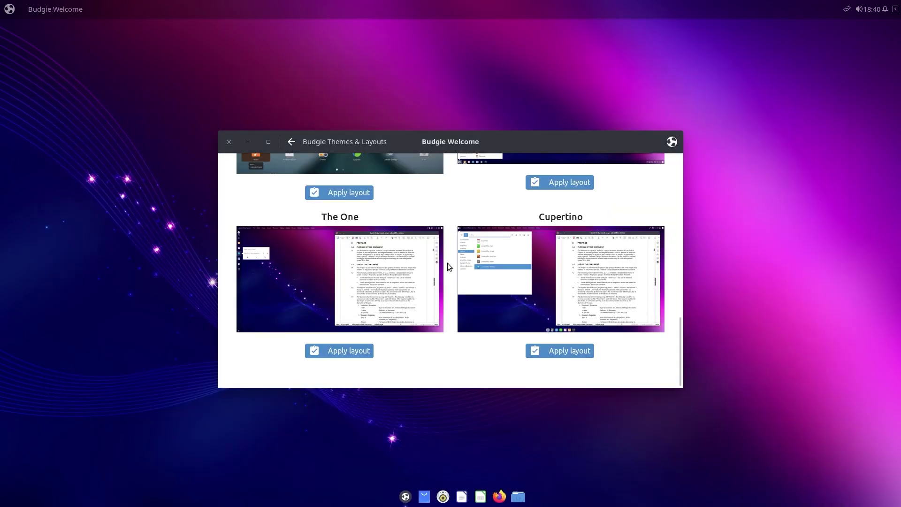
pyautogui.scroll(5, 412, 218)
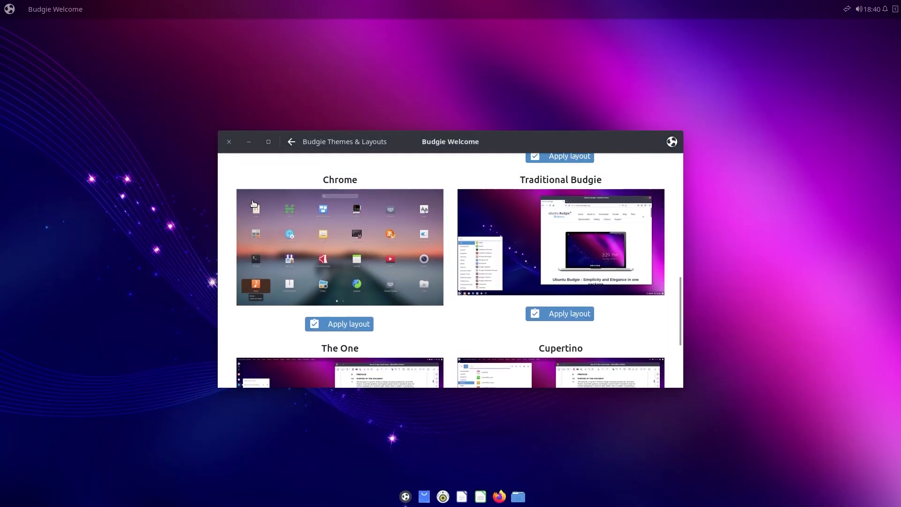
pyautogui.click(337, 327)
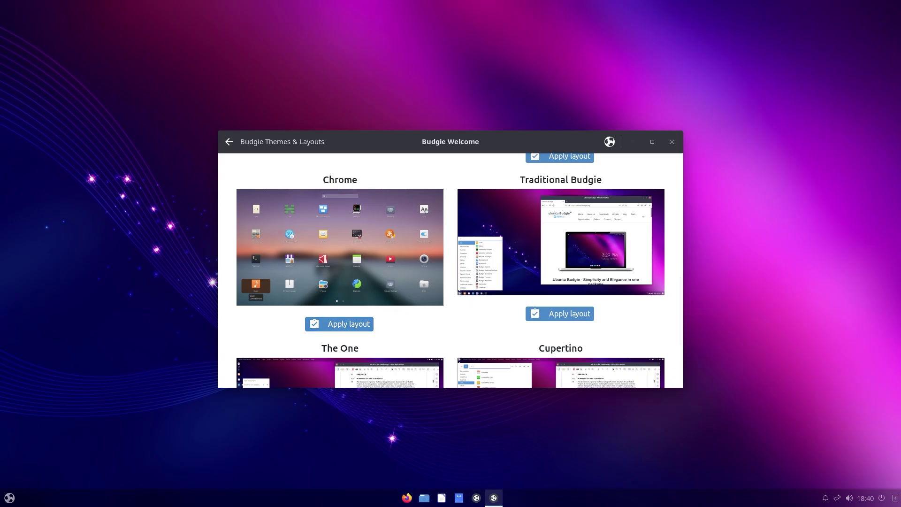
# Step: Open the full-screen app grid and page through to its last page
pyautogui.click(9, 498)
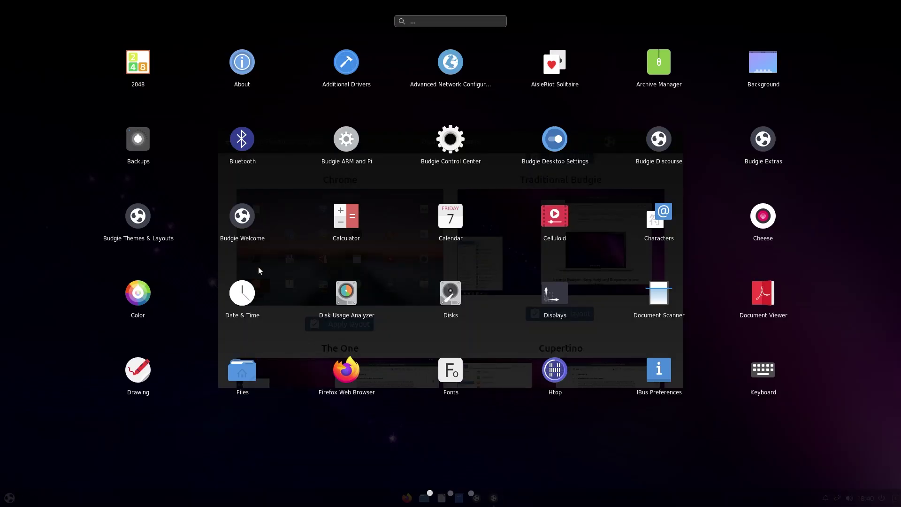
pyautogui.click(450, 494)
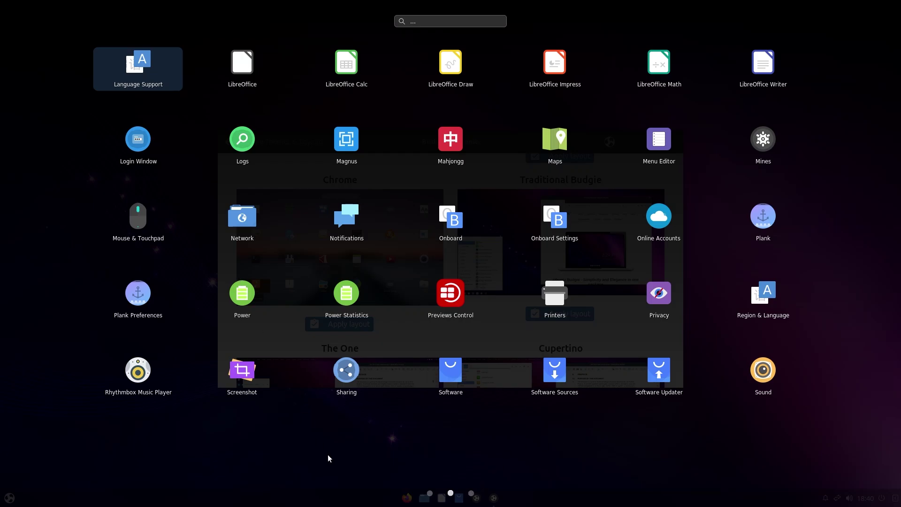
pyautogui.scroll(-1, 427, 498)
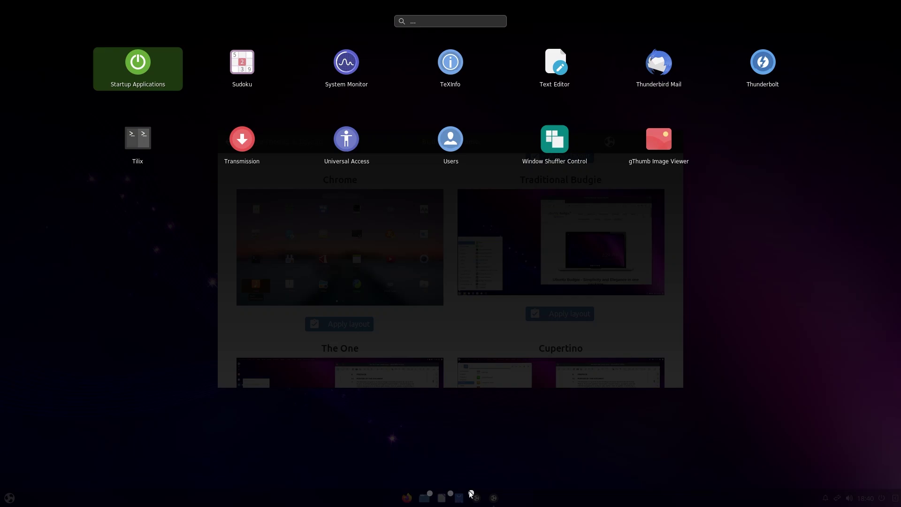
# Step: Close the app grid and apply the Cupertino layout, applying it a second time
pyautogui.click(454, 425)
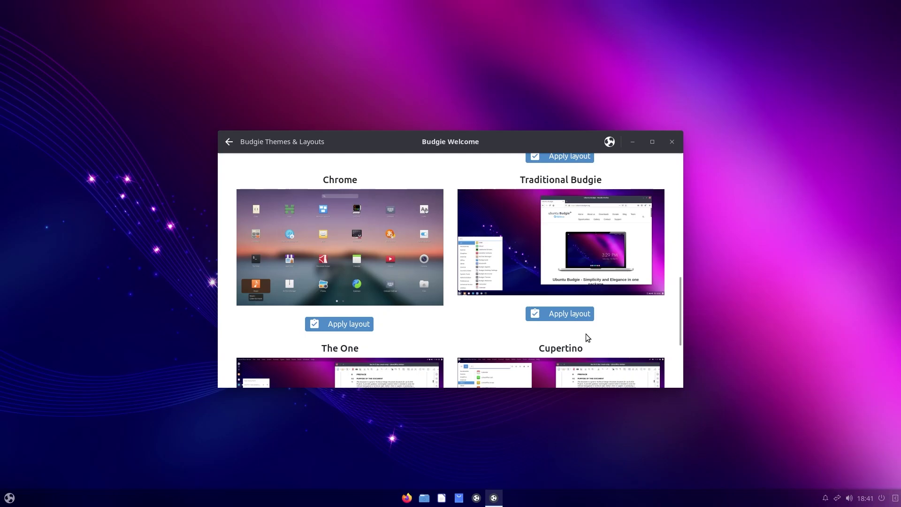
pyautogui.scroll(-5, 585, 334)
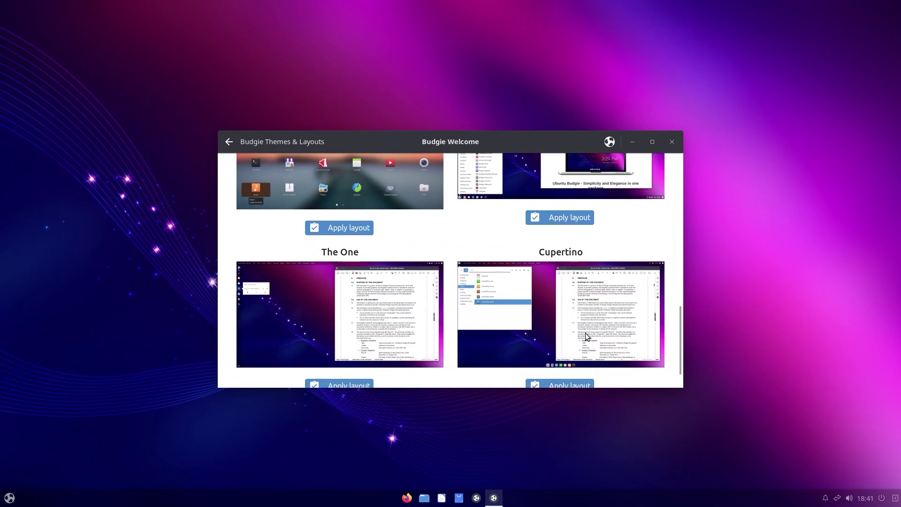
pyautogui.click(549, 357)
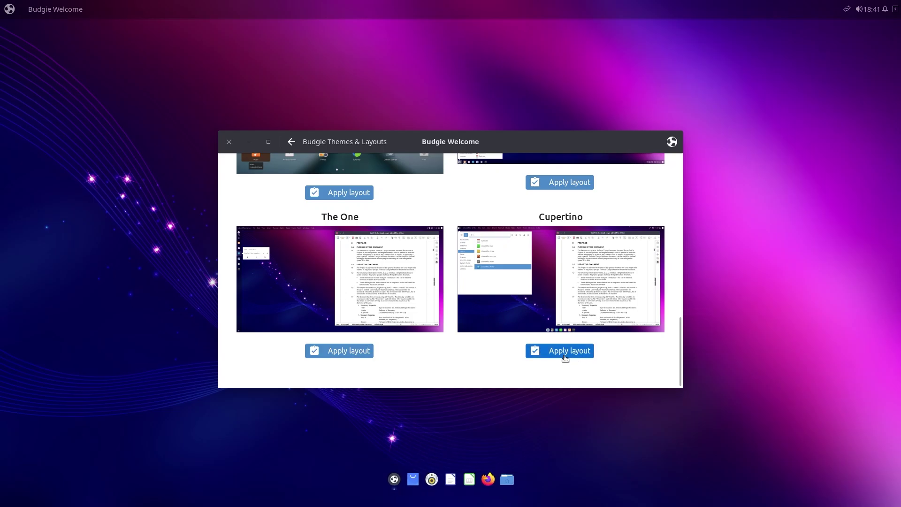
pyautogui.click(565, 359)
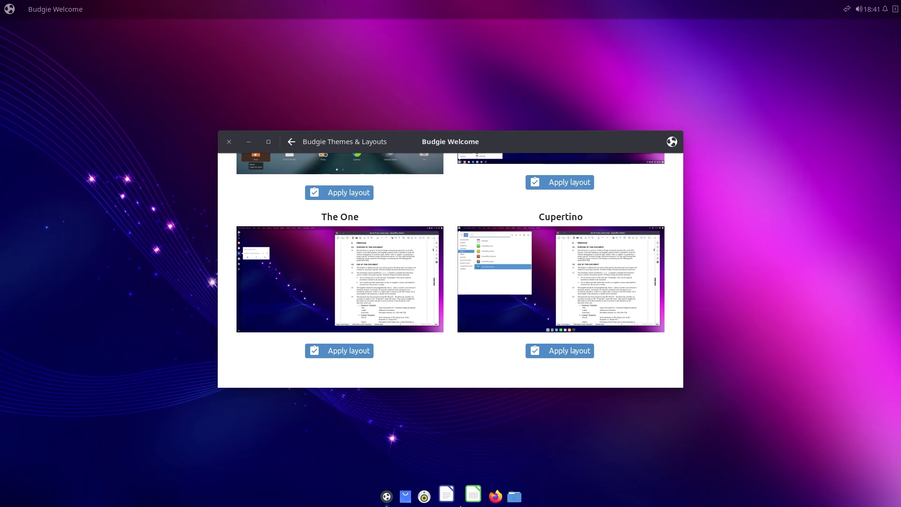
# Step: Open Plank Preferences from the dock and keep the Transparent theme
pyautogui.rightClick(460, 505)
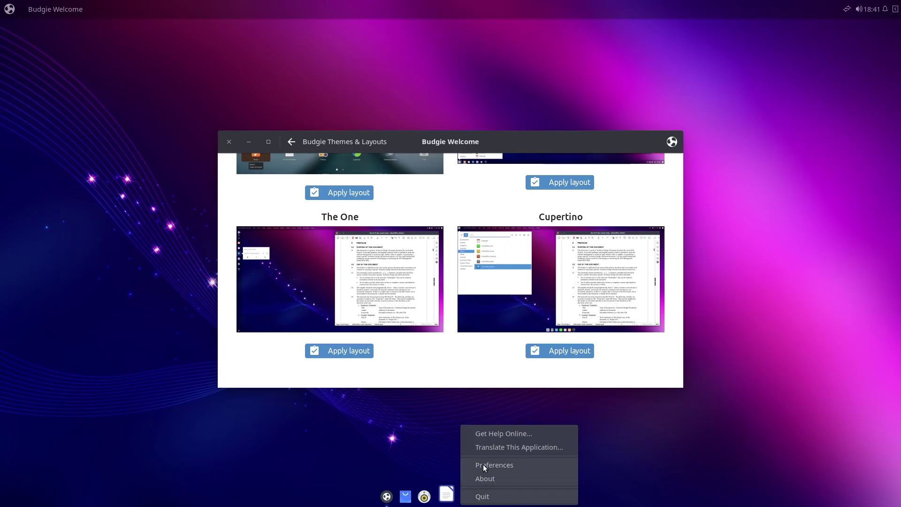
pyautogui.click(483, 463)
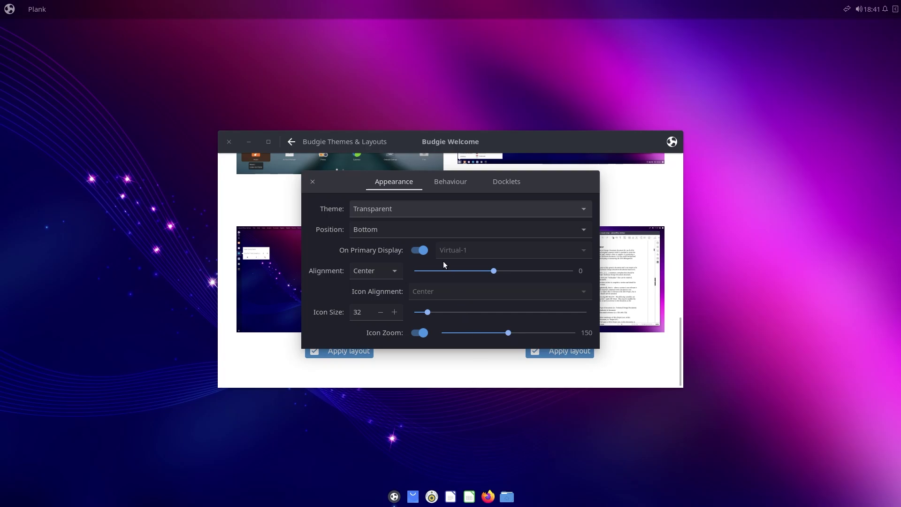
pyautogui.click(377, 212)
pyautogui.click(325, 215)
# Step: Raise the dock icon size to 48 and review the Behaviour and Docklets tabs
pyautogui.click(395, 312)
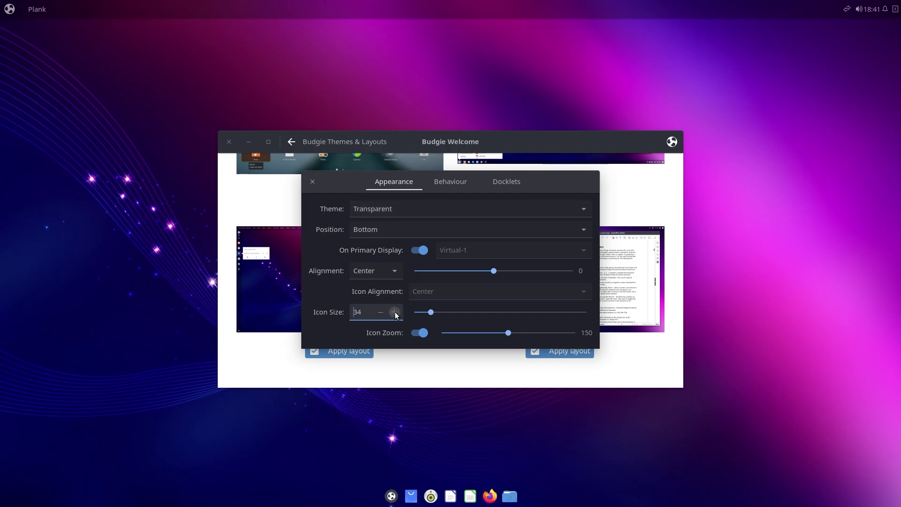
pyautogui.click(395, 311)
pyautogui.click(395, 312)
pyautogui.click(395, 311)
pyautogui.click(395, 311)
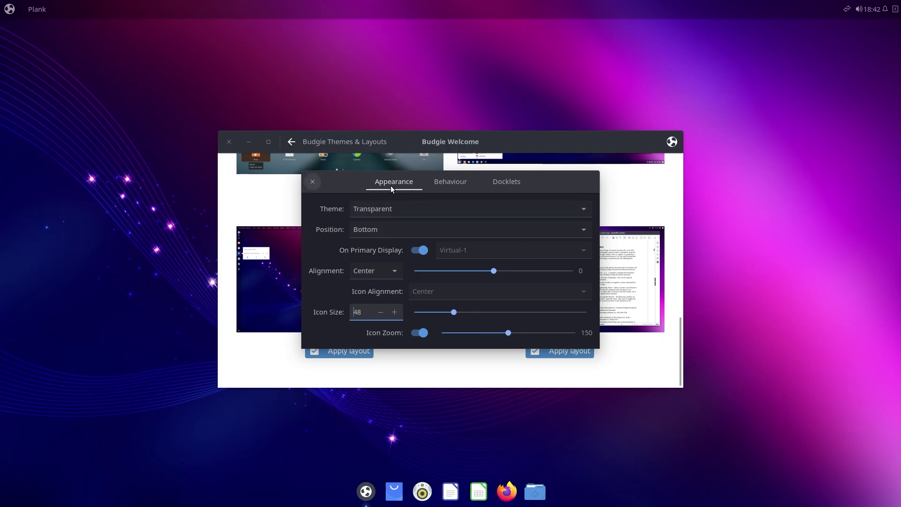
pyautogui.click(449, 184)
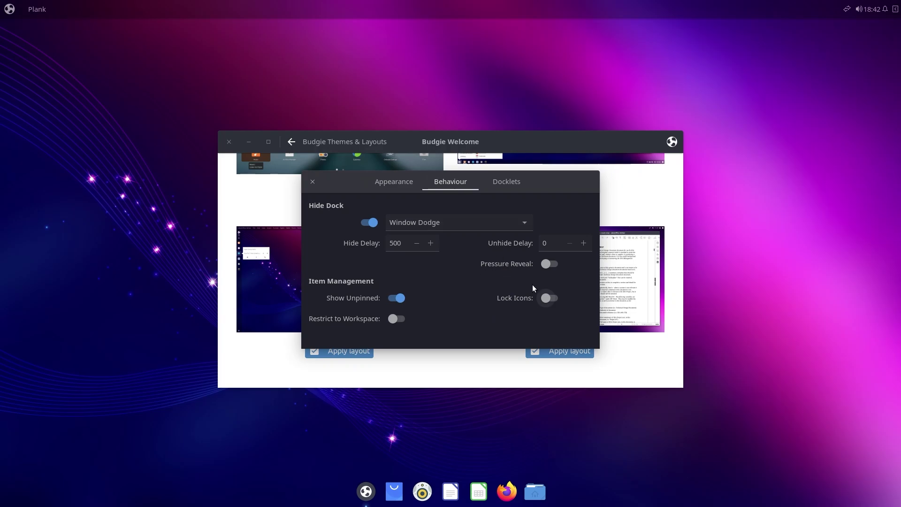
pyautogui.click(506, 184)
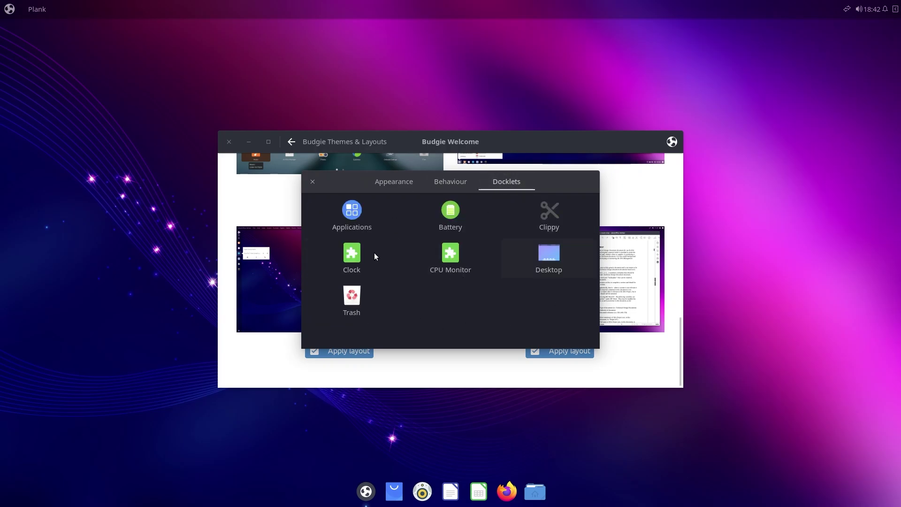
# Step: Close dock preferences and Budgie Welcome, then launch Budgie Control Center via search 'budgie con'
pyautogui.click(313, 183)
pyautogui.scroll(4, 229, 164)
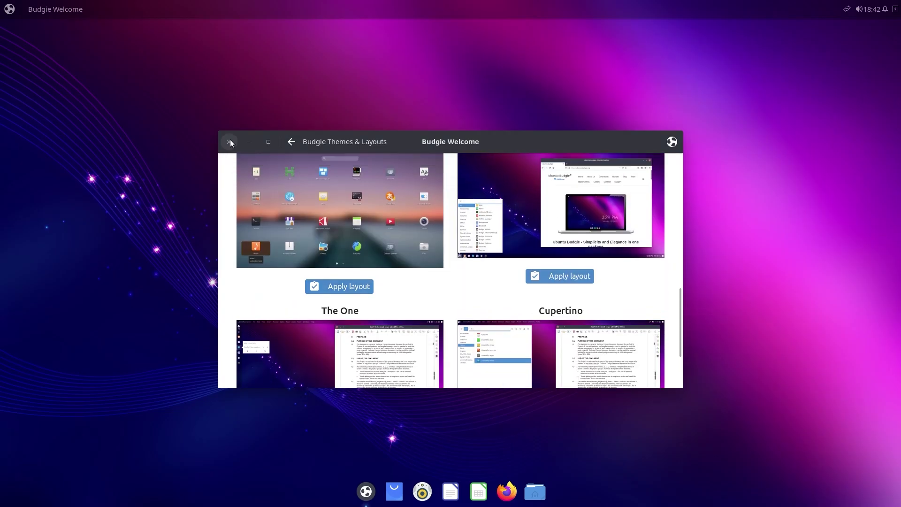
pyautogui.click(229, 142)
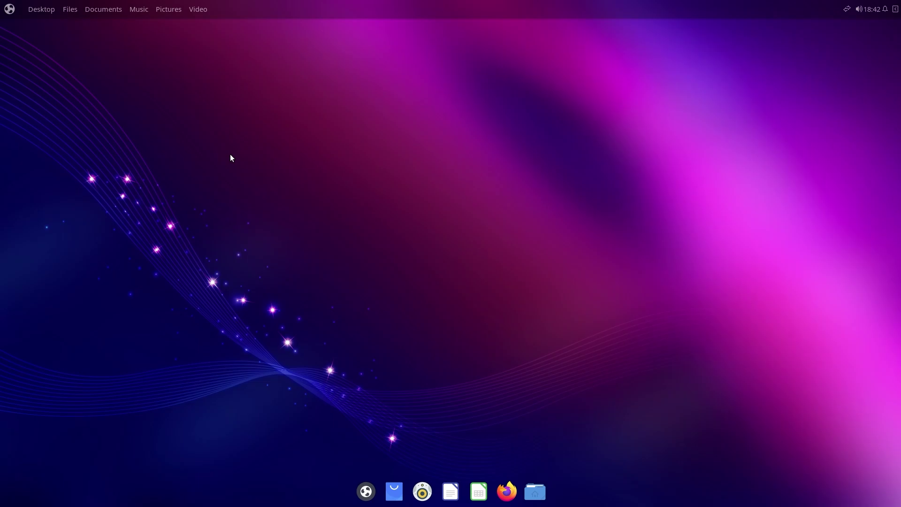
pyautogui.press('super')
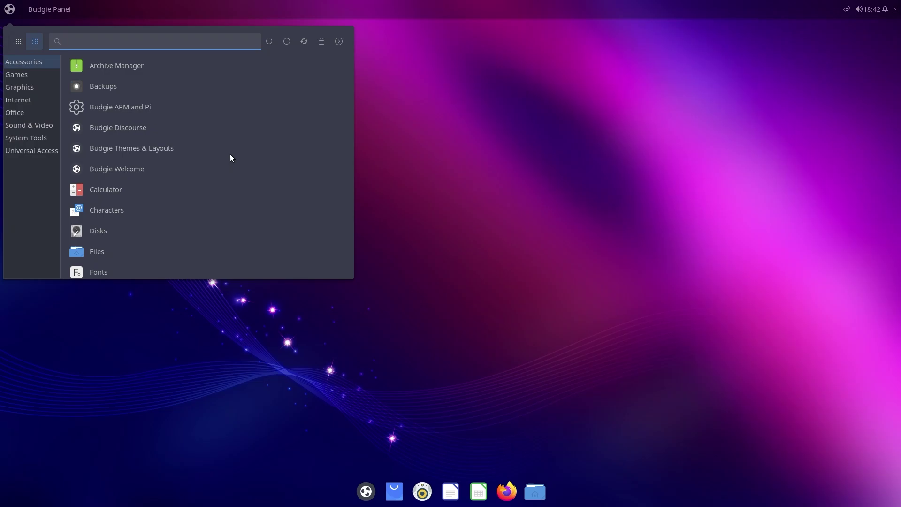
pyautogui.write('budgie con')
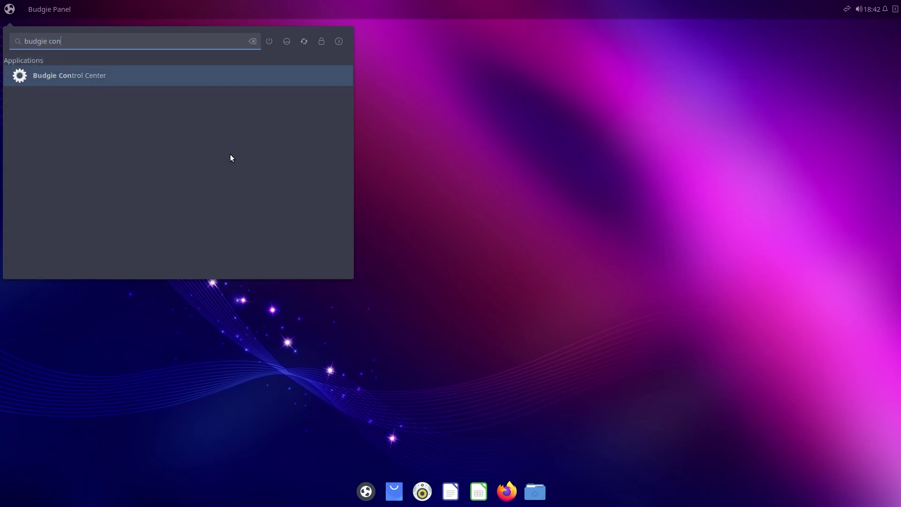
pyautogui.press('Return')
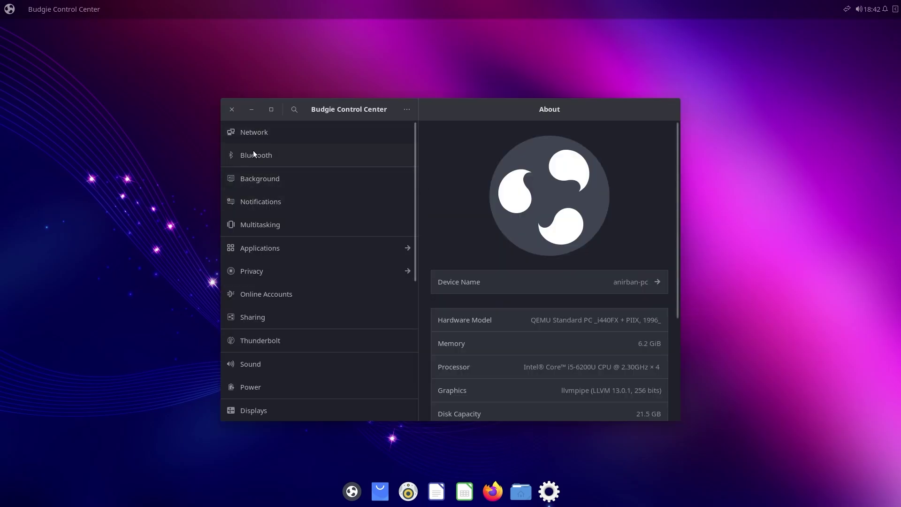
# Step: Look through Network, Bluetooth and Background, then view About showing Budgie 10.6.1 on Ubuntu 22.04 LTS
pyautogui.click(250, 134)
pyautogui.click(266, 156)
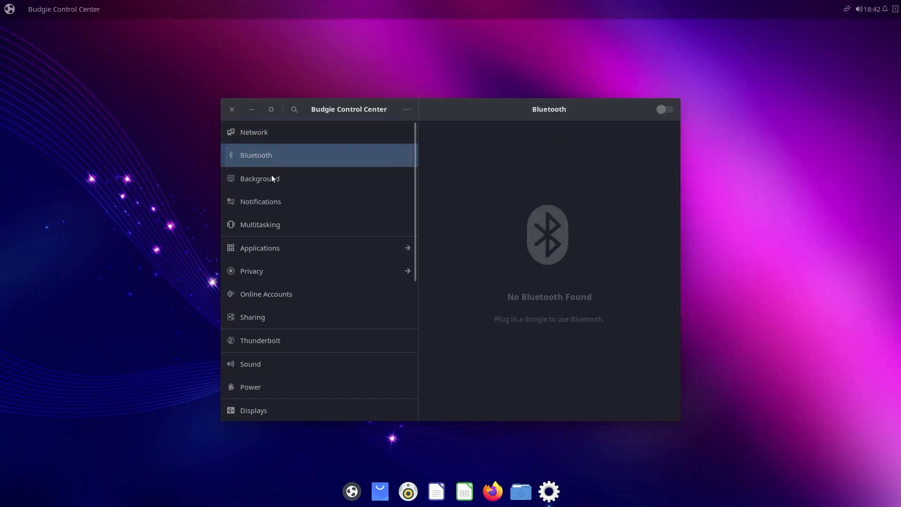
pyautogui.click(260, 180)
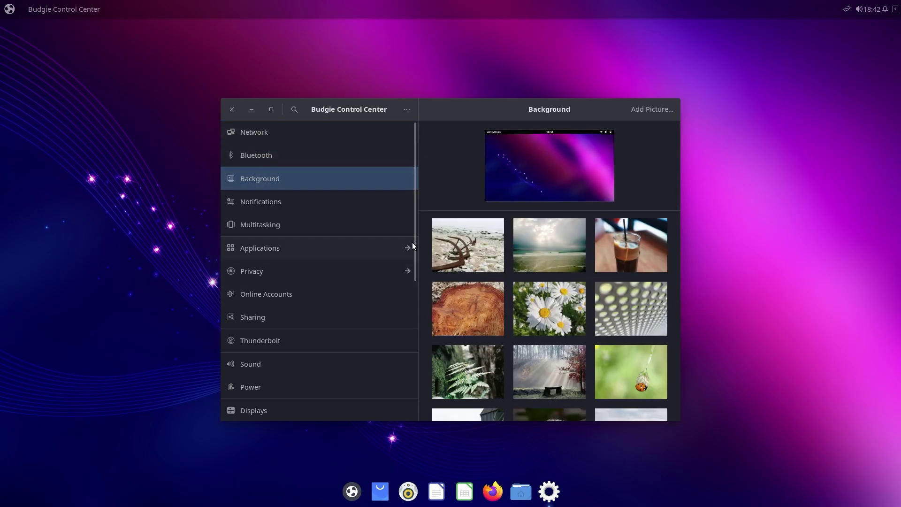
pyautogui.moveTo(415, 244); pyautogui.dragTo(412, 402)
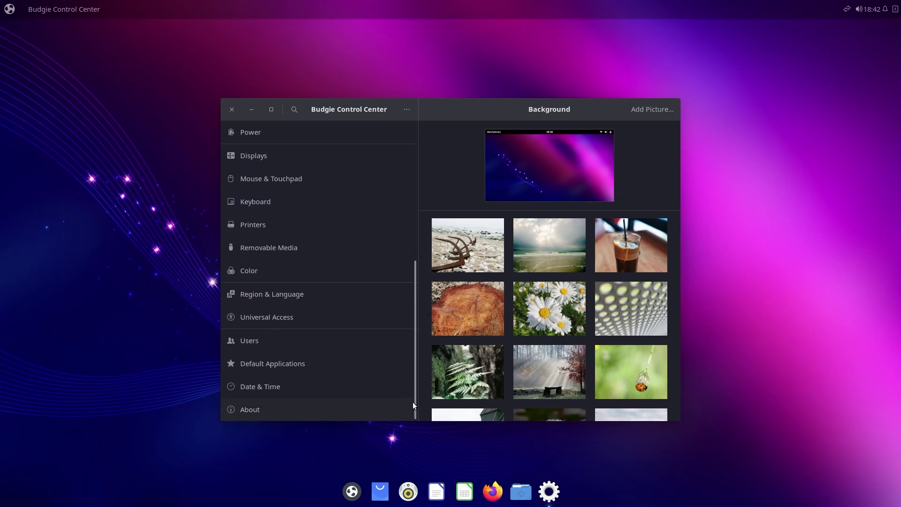
pyautogui.click(246, 415)
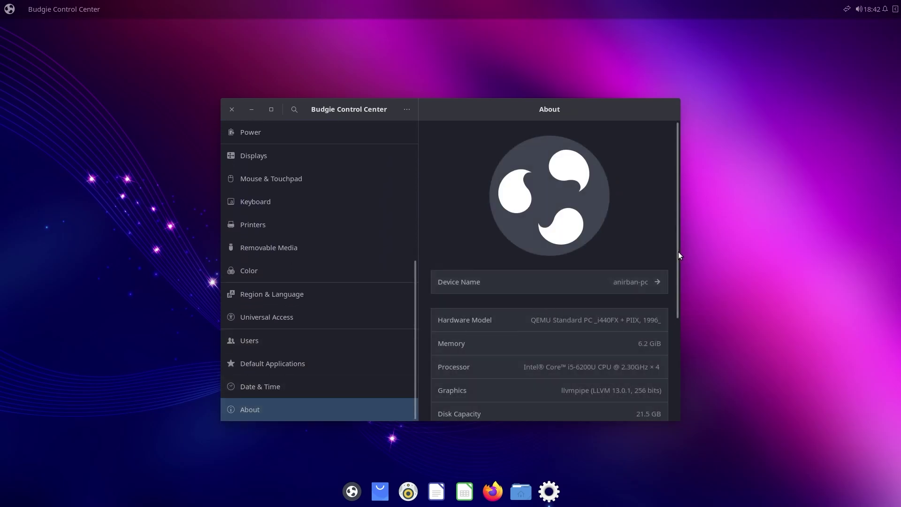
pyautogui.moveTo(677, 252); pyautogui.dragTo(672, 347)
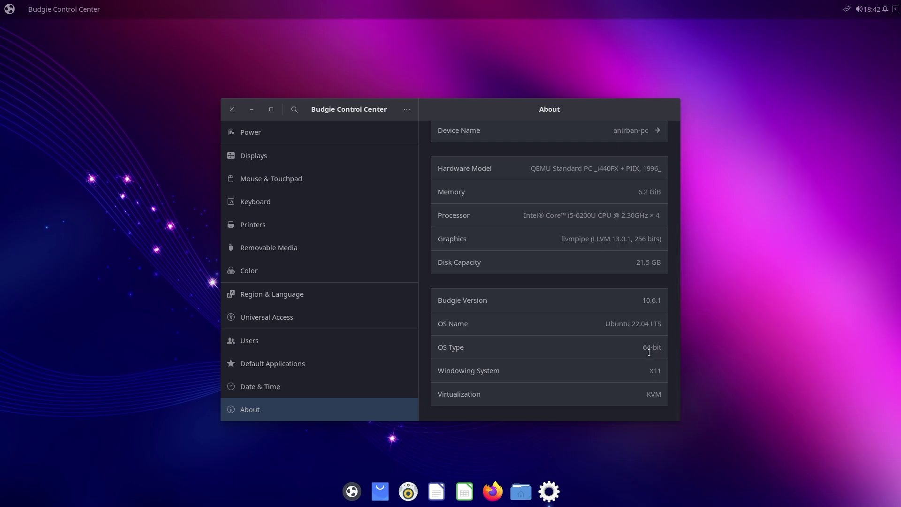
# Step: Return to Background and set the daisies photo as the wallpaper
pyautogui.scroll(5, 273, 181)
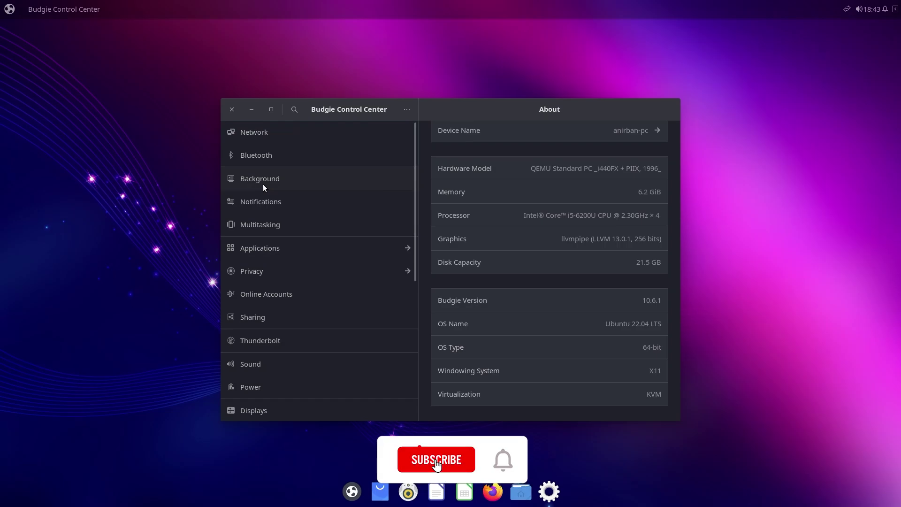
pyautogui.click(263, 184)
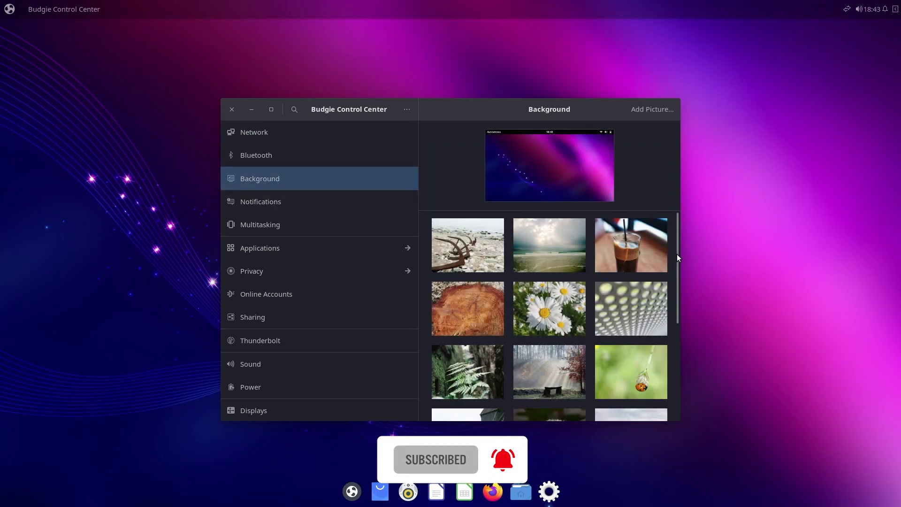
pyautogui.moveTo(677, 255); pyautogui.dragTo(688, 239)
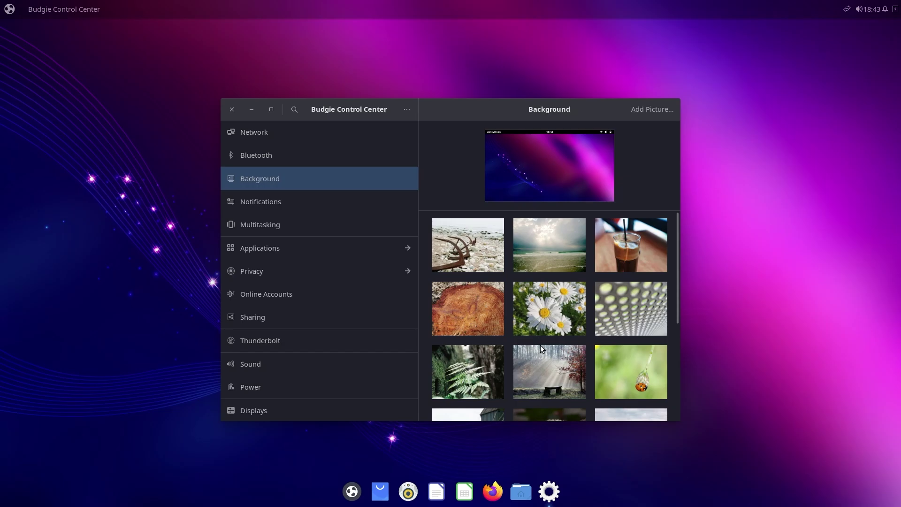
pyautogui.click(551, 313)
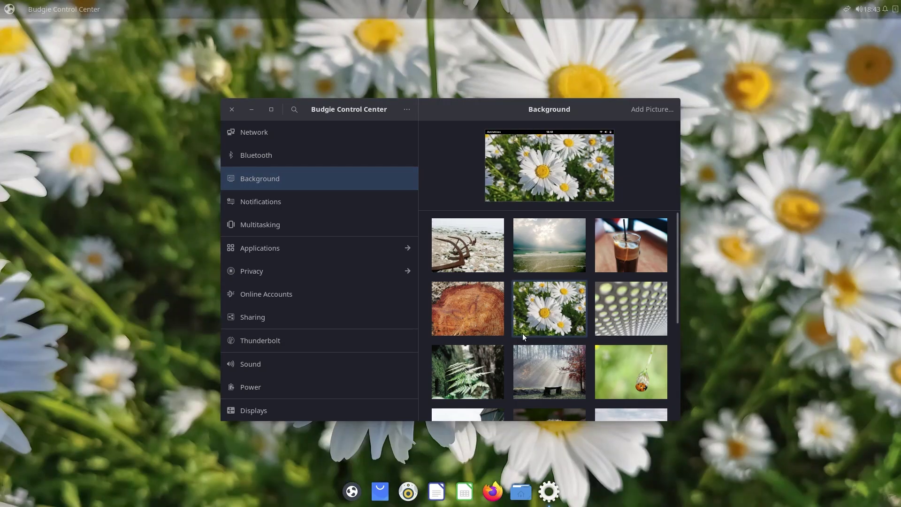
# Step: Switch the wallpaper to the fern photo and minimise the settings window
pyautogui.scroll(-2, 453, 317)
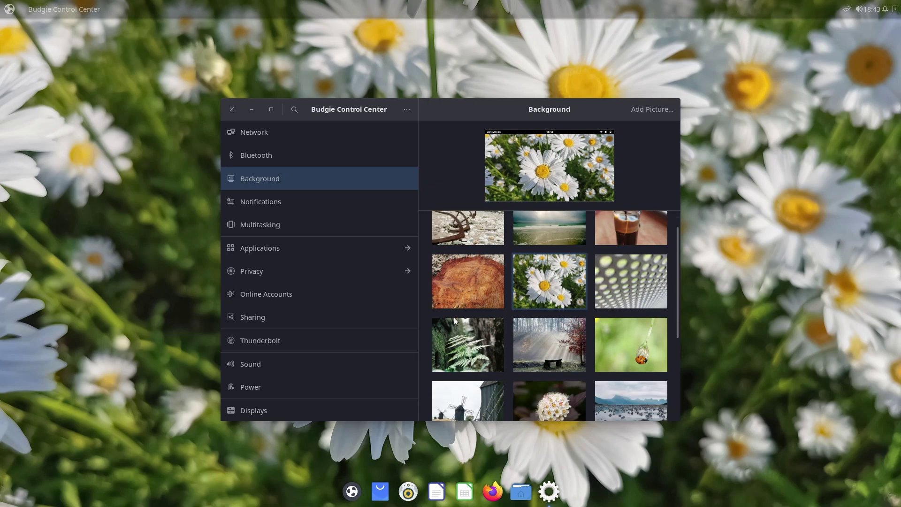
pyautogui.click(467, 316)
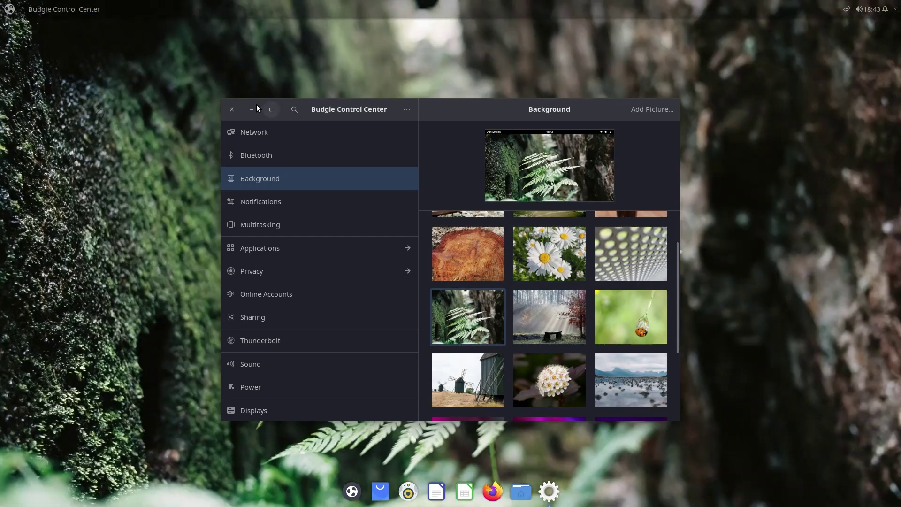
pyautogui.click(252, 109)
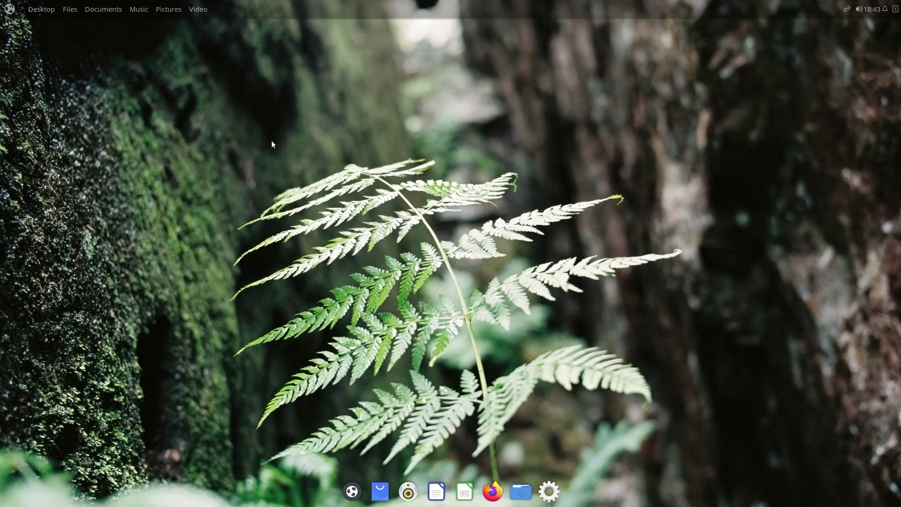
# Step: Bring Budgie Control Center back and review the Multitasking settings
pyautogui.hotkey('alt', 'Tab')
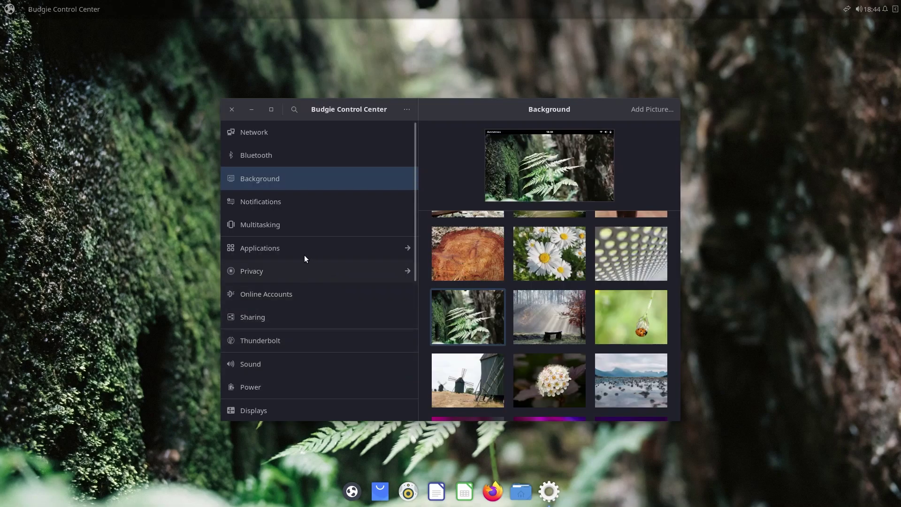
pyautogui.click(255, 224)
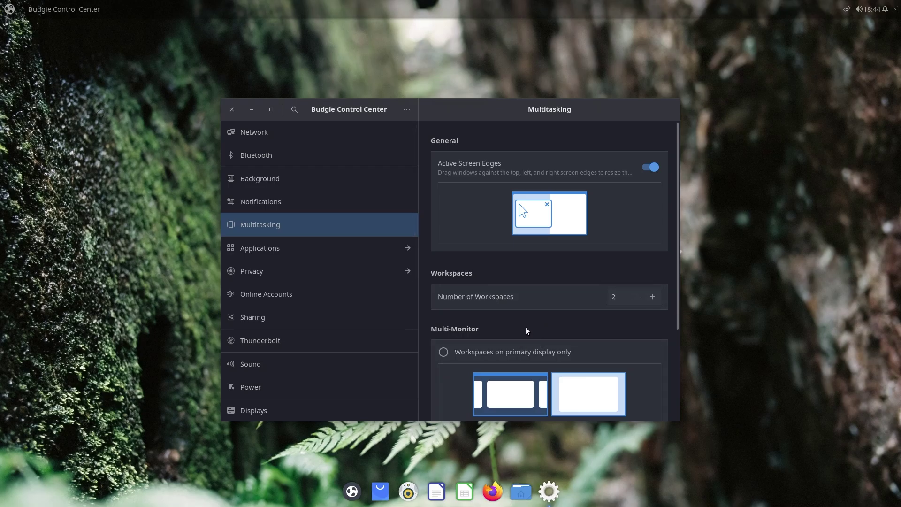
pyautogui.scroll(-1, 638, 321)
pyautogui.scroll(-3, 570, 328)
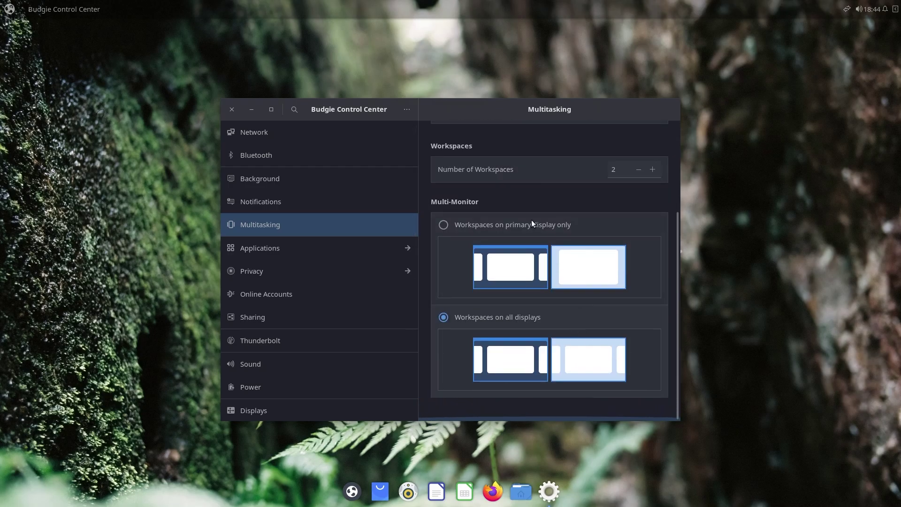
# Step: Look at the Privacy settings, then close Budgie Control Center
pyautogui.click(264, 274)
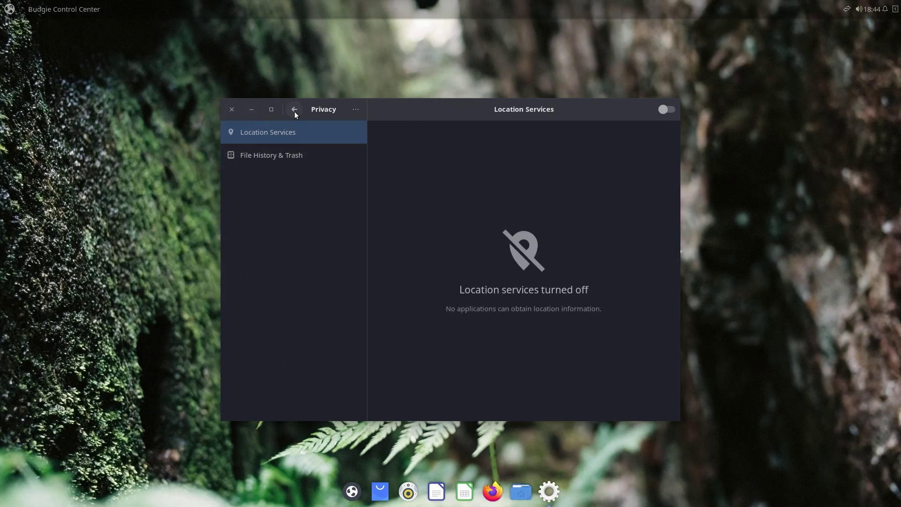
pyautogui.click(294, 111)
pyautogui.scroll(-5, 283, 335)
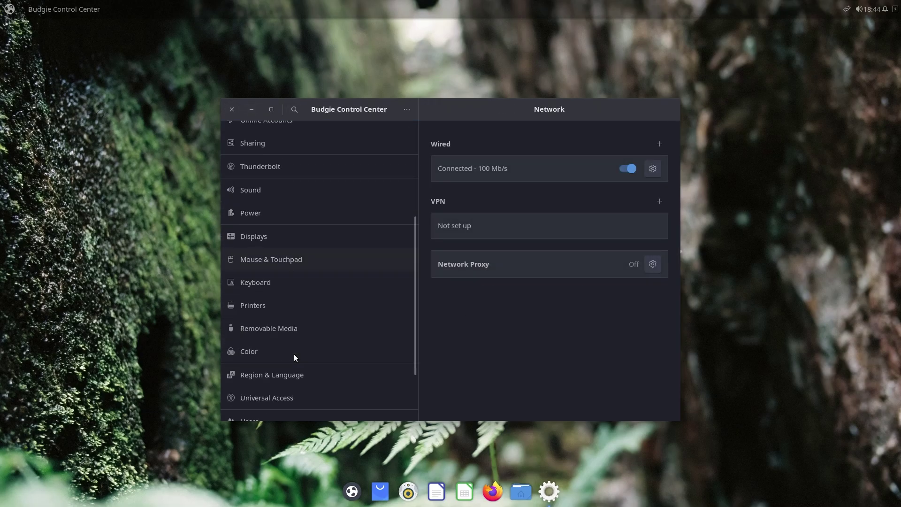
pyautogui.scroll(-3, 294, 353)
pyautogui.scroll(5, 293, 136)
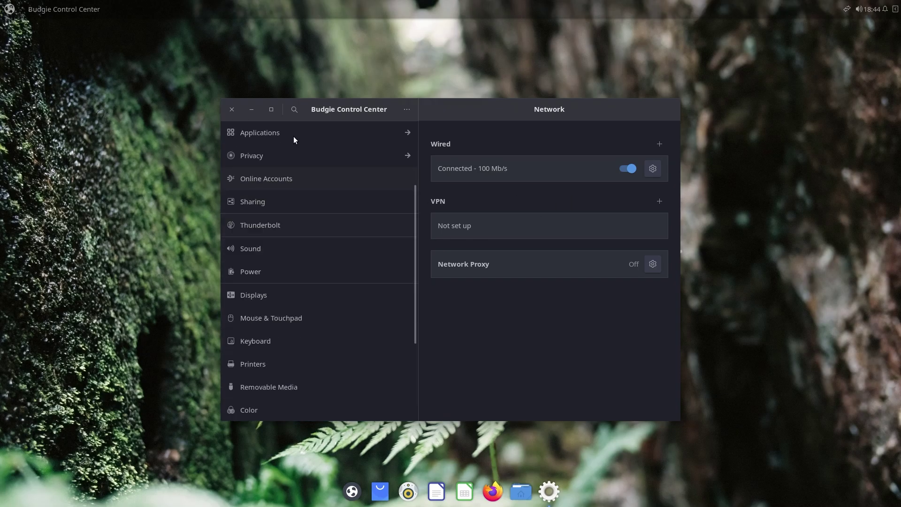
pyautogui.click(232, 110)
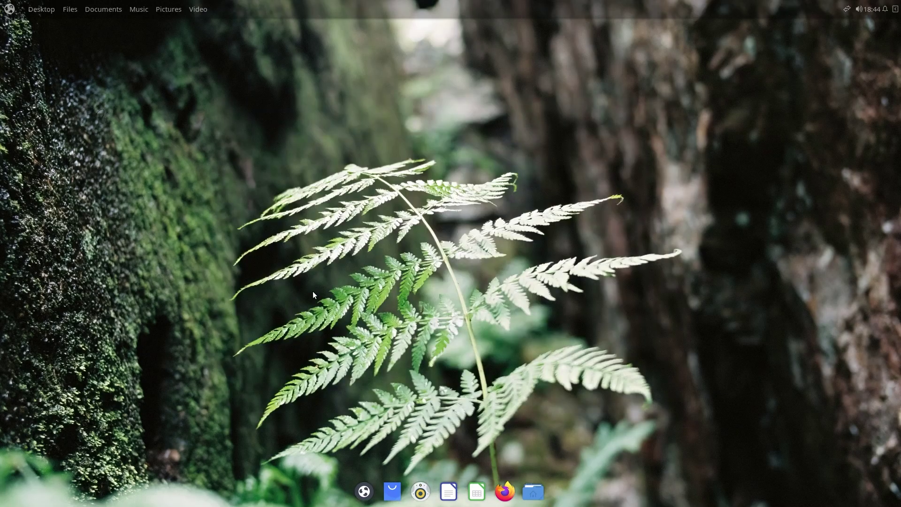
# Step: Launch Budgie Desktop Settings by searching 'budgie sett' and centre its window on screen
pyautogui.press('super')
pyautogui.write('budg')
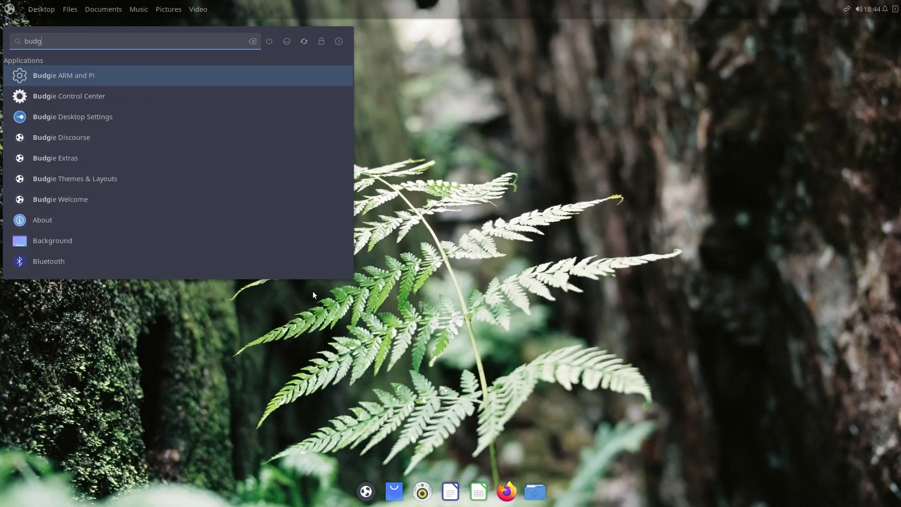
pyautogui.write('ie sett')
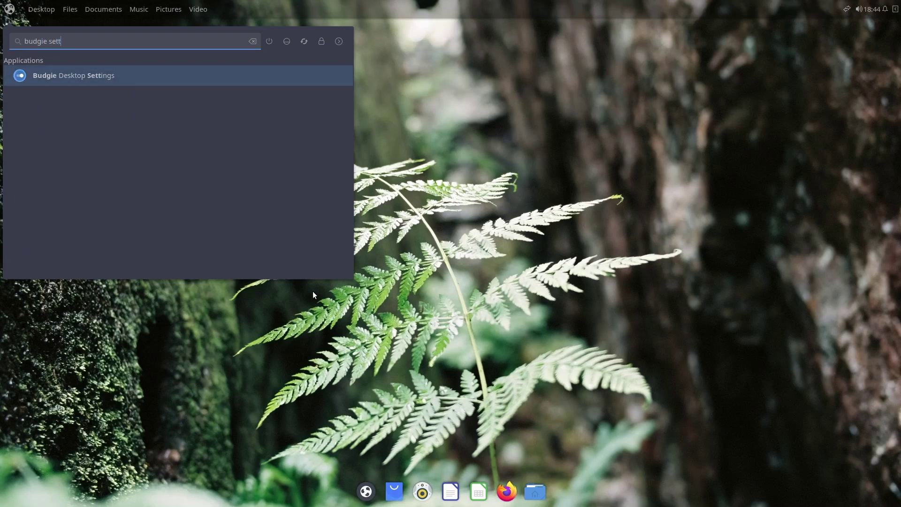
pyautogui.press('Return')
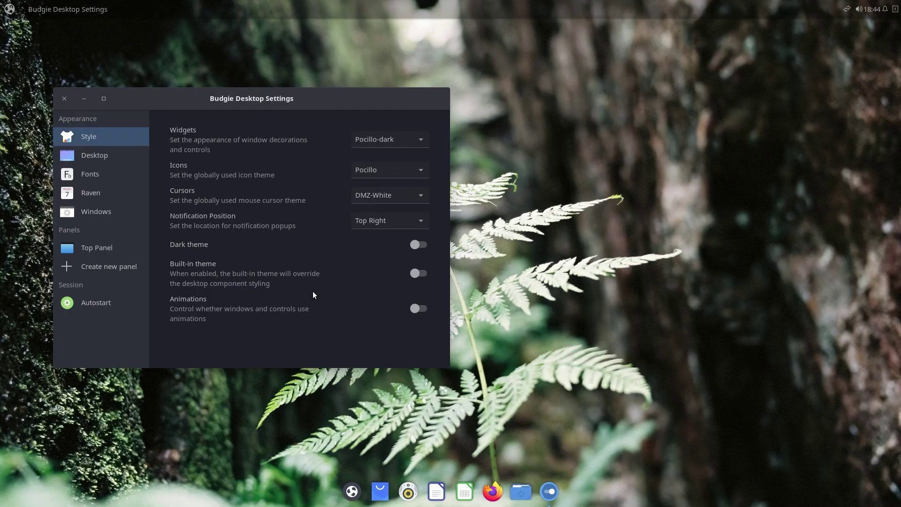
pyautogui.moveTo(270, 107); pyautogui.dragTo(484, 145)
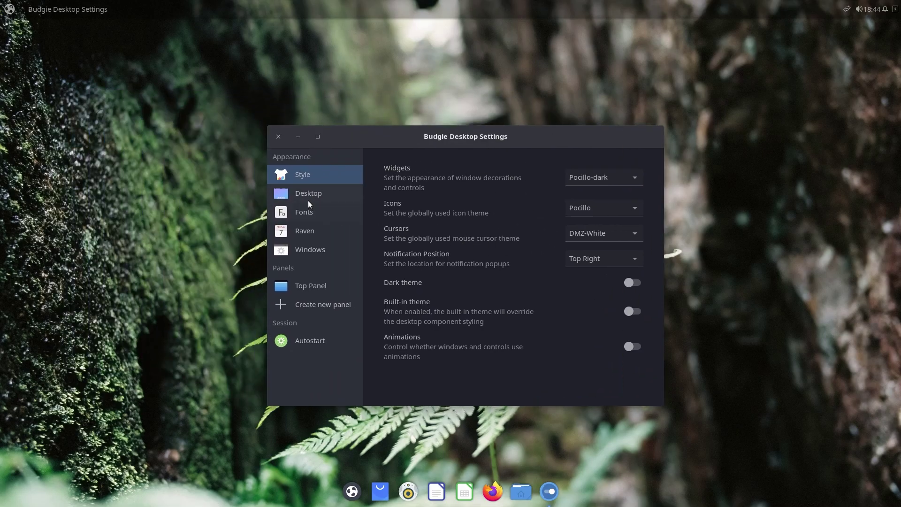
# Step: Browse the Raven and Fonts pages, then return to the Style page
pyautogui.click(310, 232)
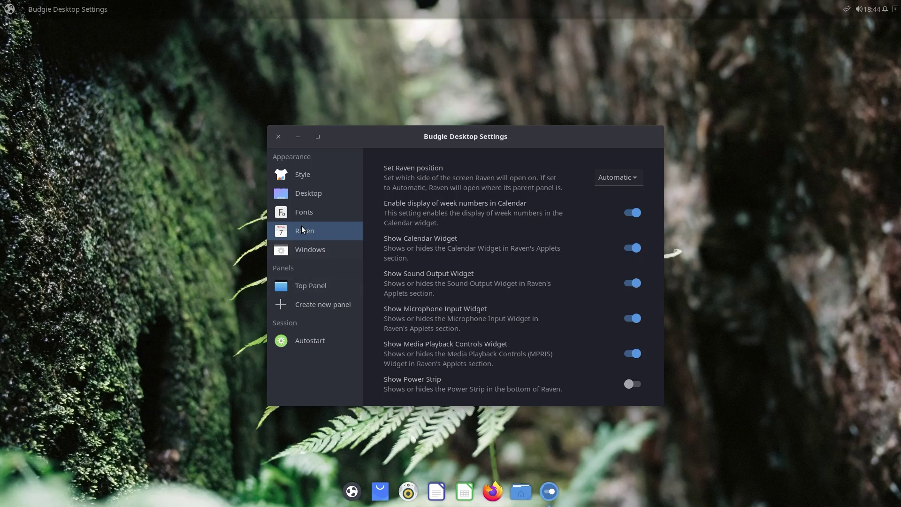
pyautogui.click(301, 213)
pyautogui.click(309, 172)
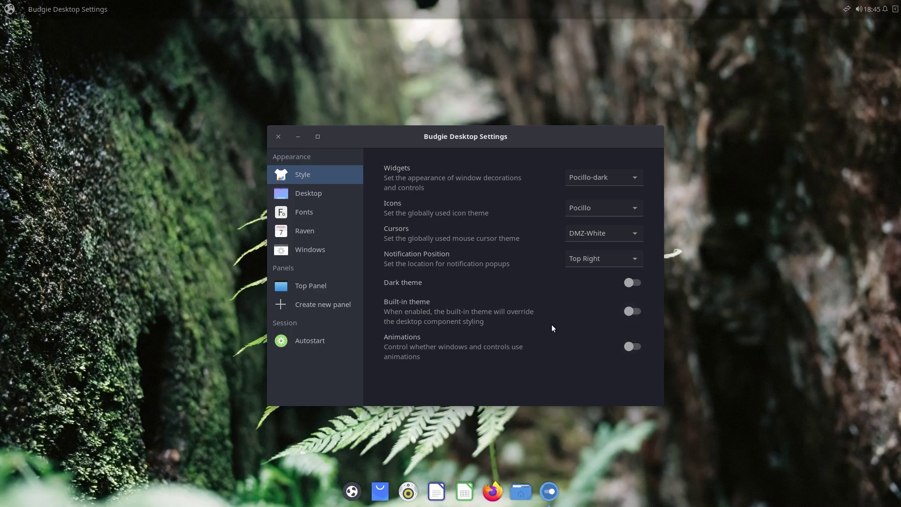
# Step: Look through the Desktop, Raven and Windows settings, then show the Top Panel's applets
pyautogui.click(302, 199)
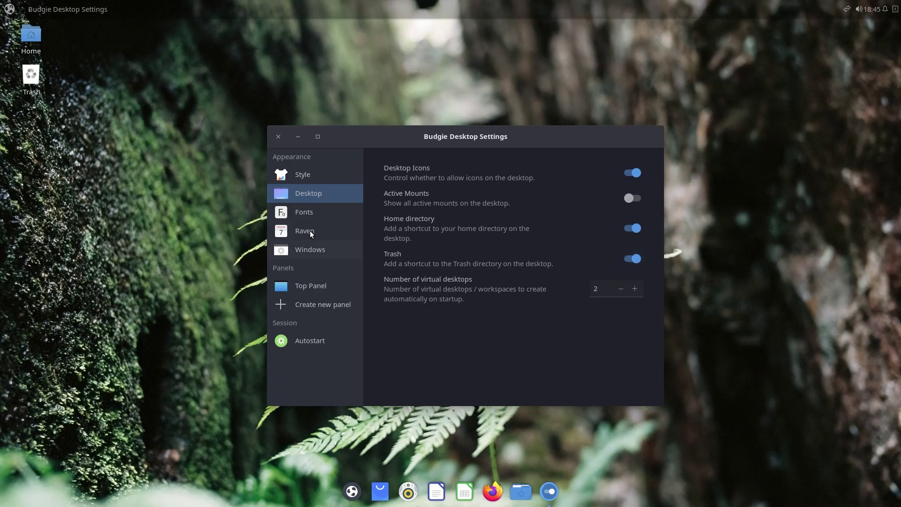
pyautogui.click(284, 236)
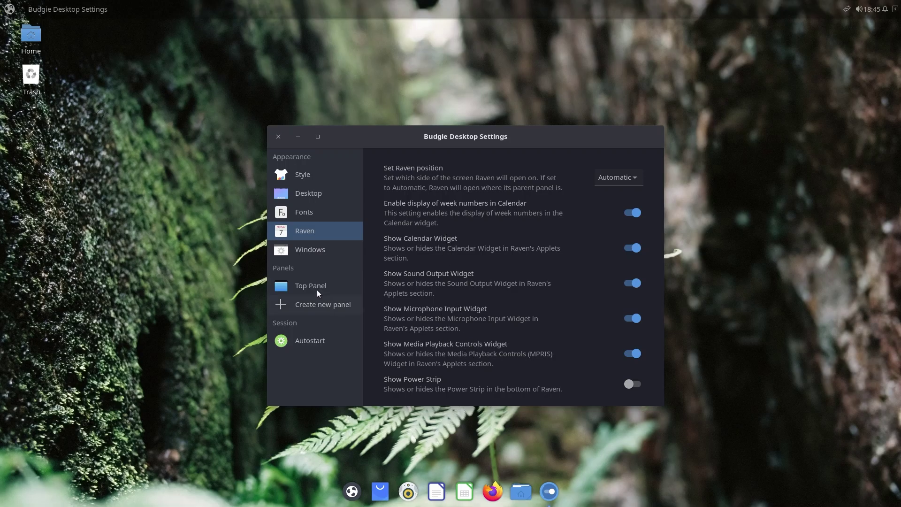
pyautogui.click(313, 255)
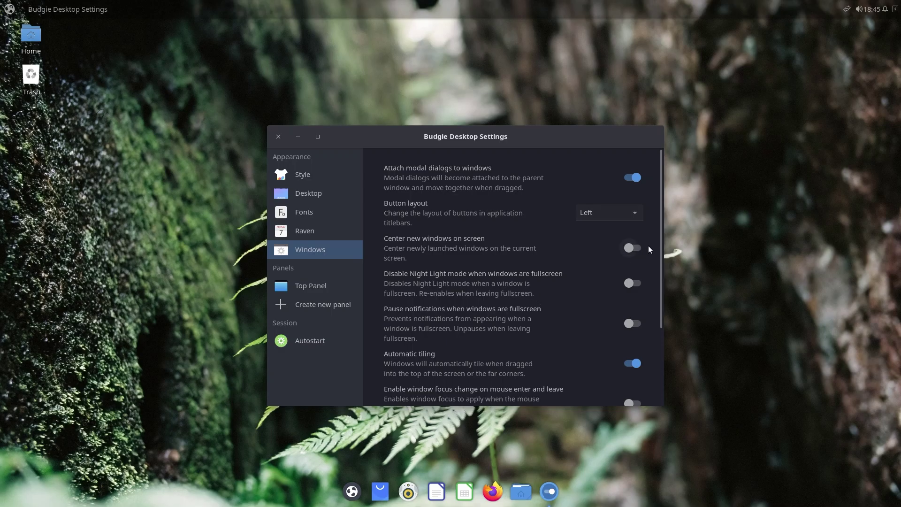
pyautogui.moveTo(660, 246); pyautogui.dragTo(656, 315)
pyautogui.scroll(-1, 473, 349)
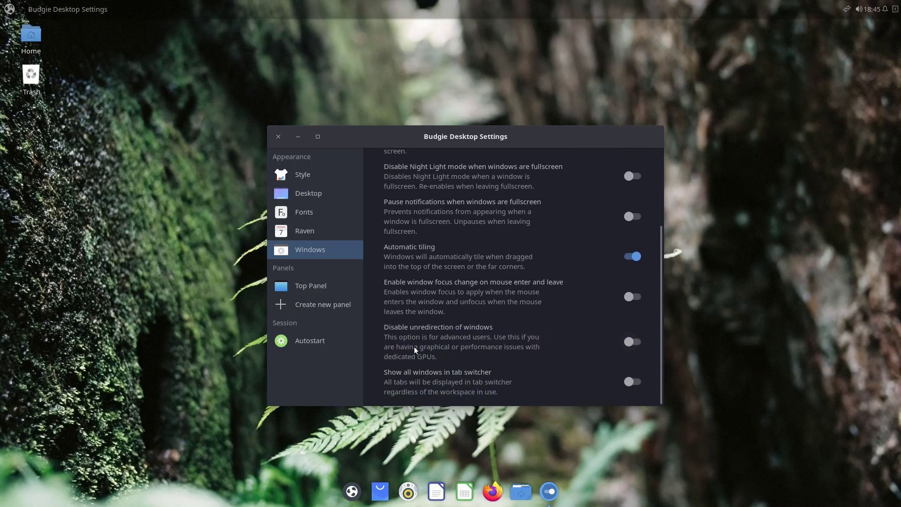
pyautogui.click(332, 292)
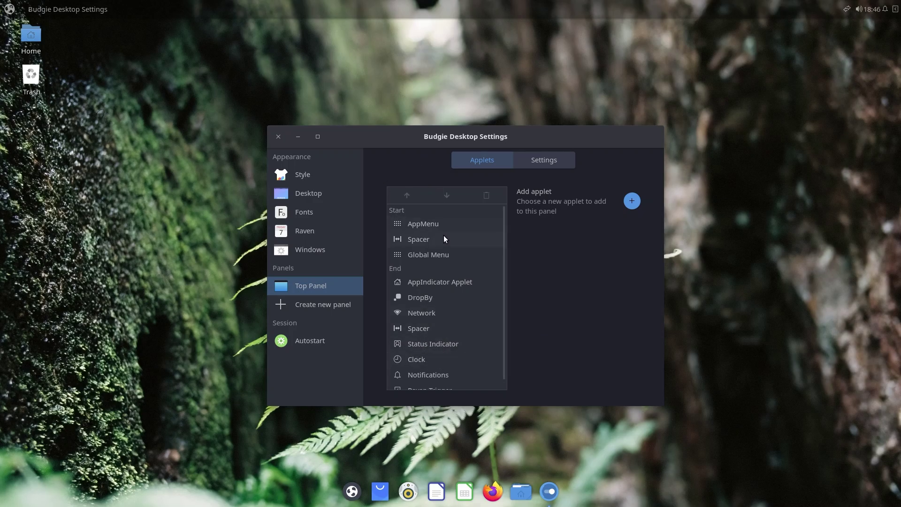
# Step: Add the Caffeine applet to the top panel from the applet list
pyautogui.scroll(-1, 451, 312)
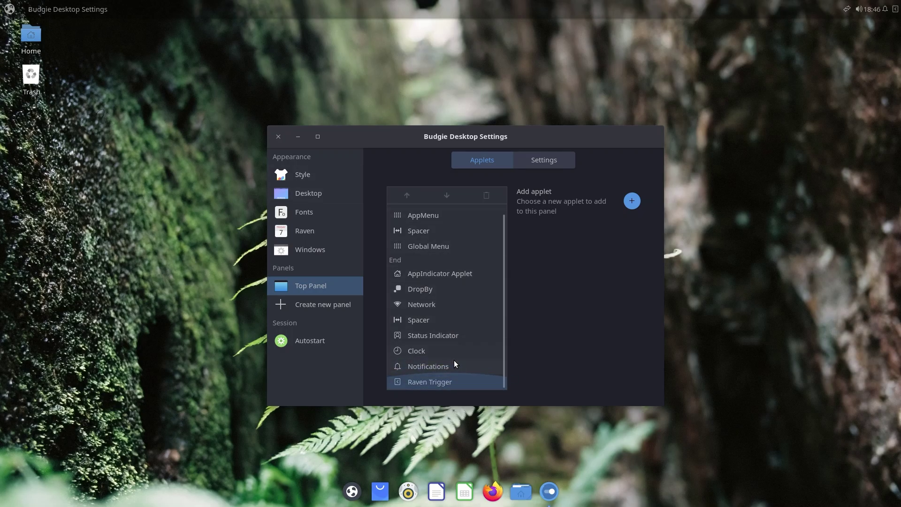
pyautogui.scroll(1, 452, 361)
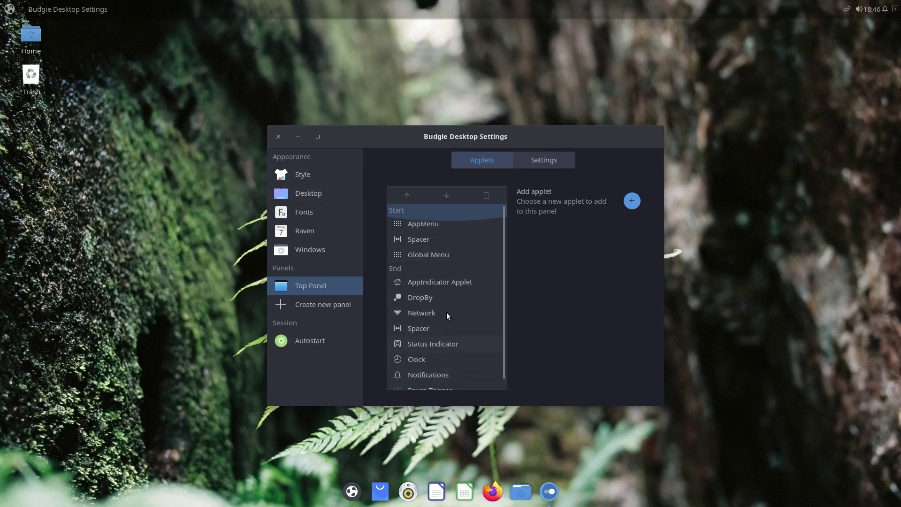
pyautogui.click(634, 201)
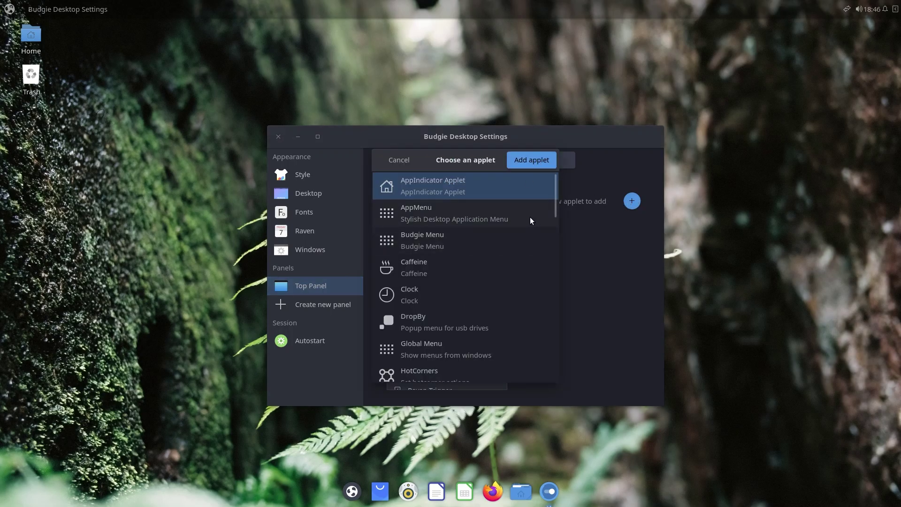
pyautogui.doubleClick(415, 270)
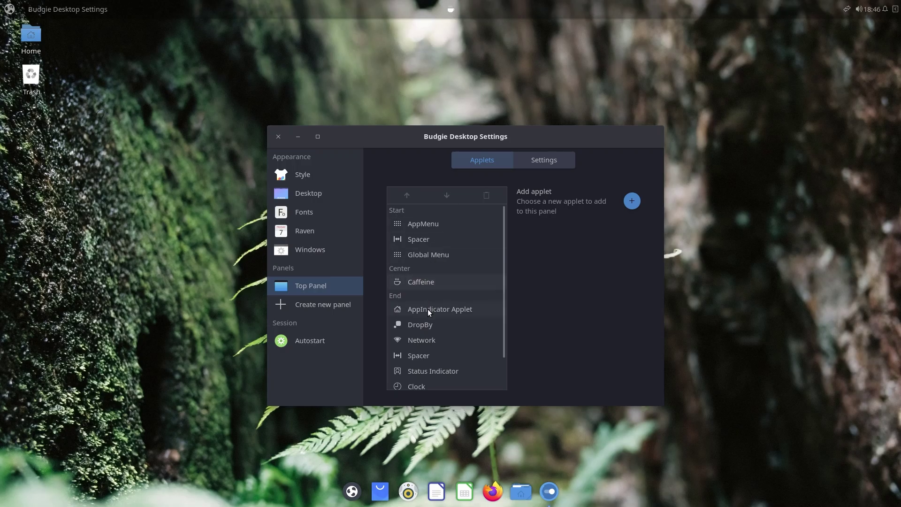
# Step: Move Caffeine down from Center into the End group, just below Network
pyautogui.click(419, 280)
pyautogui.click(446, 201)
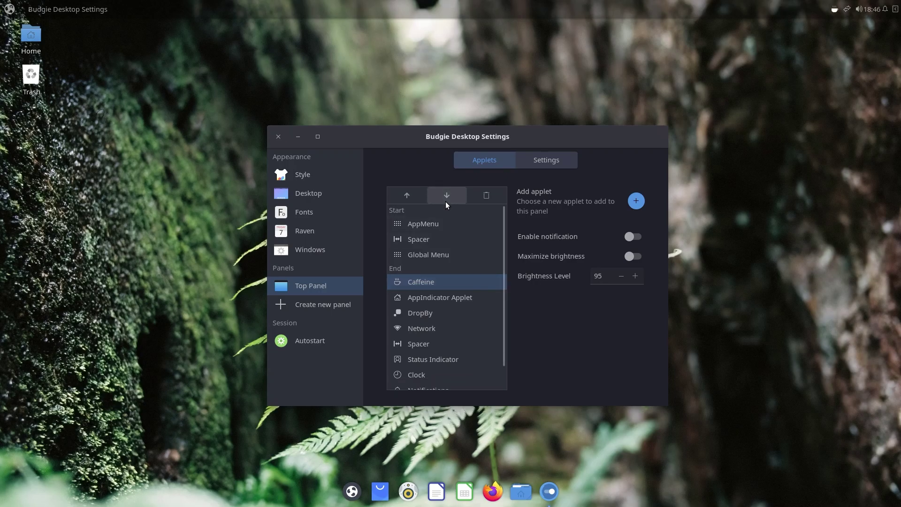
pyautogui.click(445, 202)
pyautogui.click(445, 201)
pyautogui.click(445, 201)
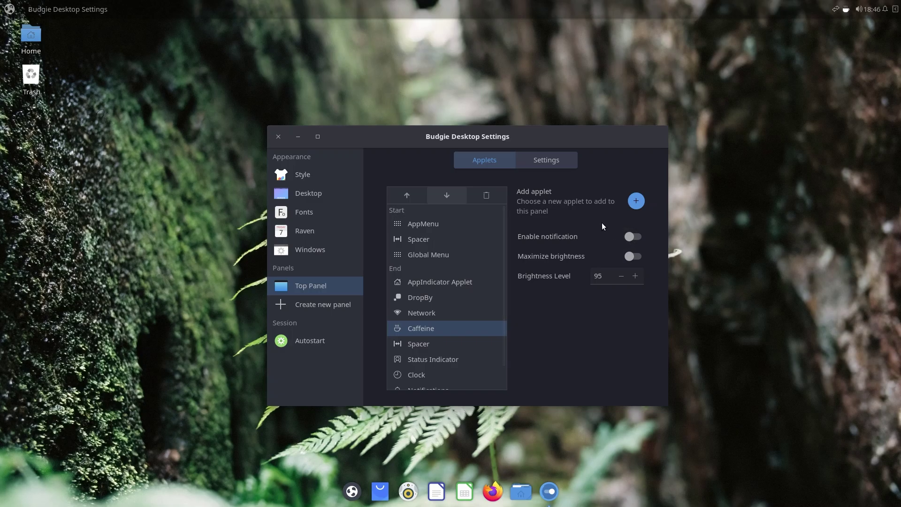
# Step: Close Budgie Desktop Settings and launch the Software app by searching 'softwar'
pyautogui.click(283, 139)
pyautogui.press('super')
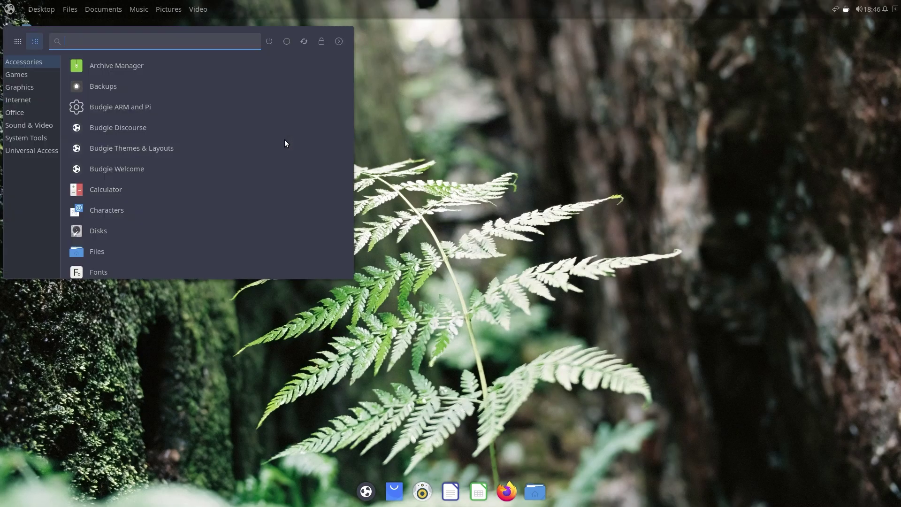
pyautogui.write('software')
pyautogui.press('Return')
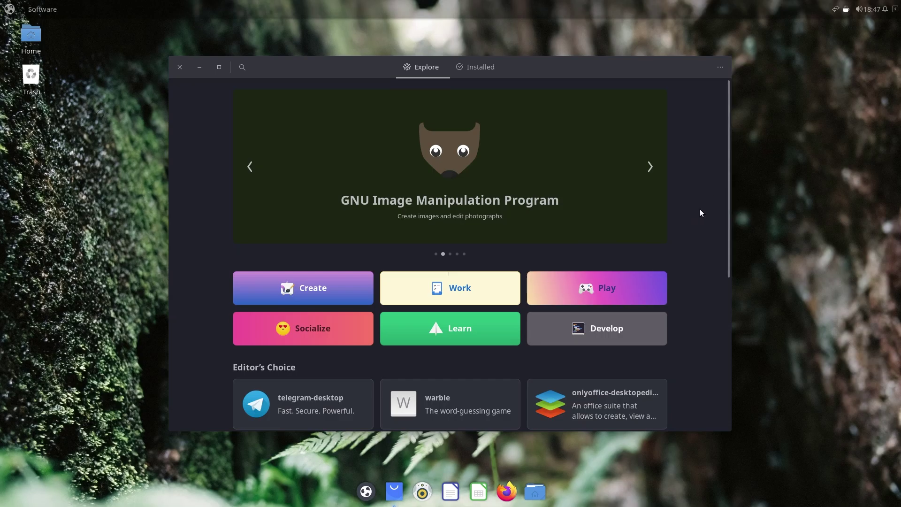
# Step: View the Software app's About information, highlighting version 41.5 and the contributors credit
pyautogui.click(717, 66)
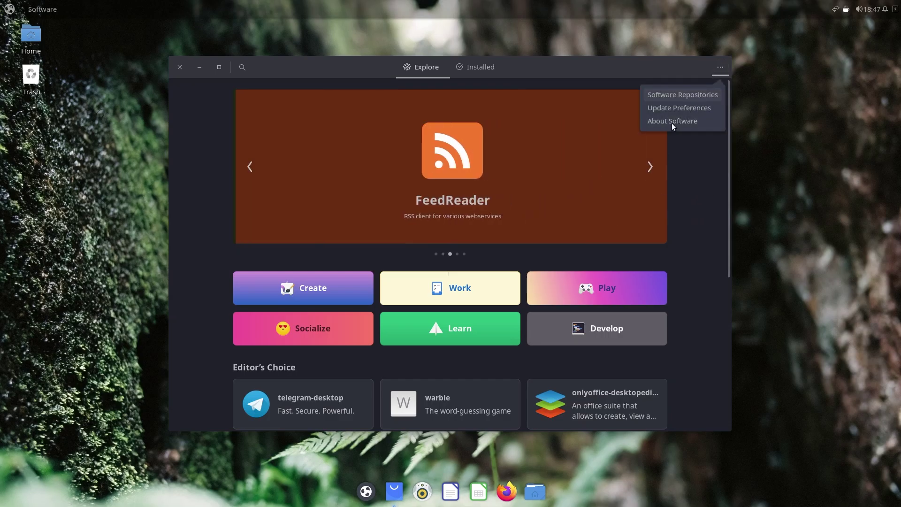
pyautogui.click(671, 123)
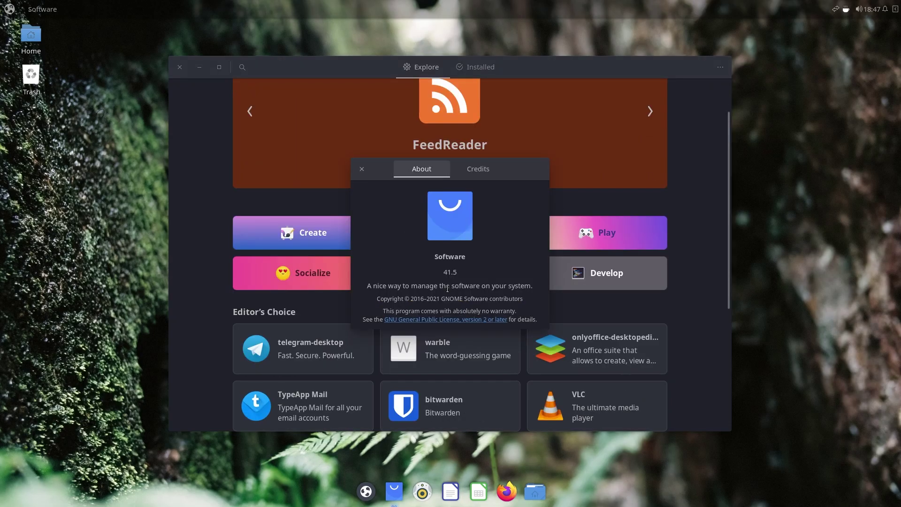
pyautogui.moveTo(443, 271); pyautogui.dragTo(477, 272)
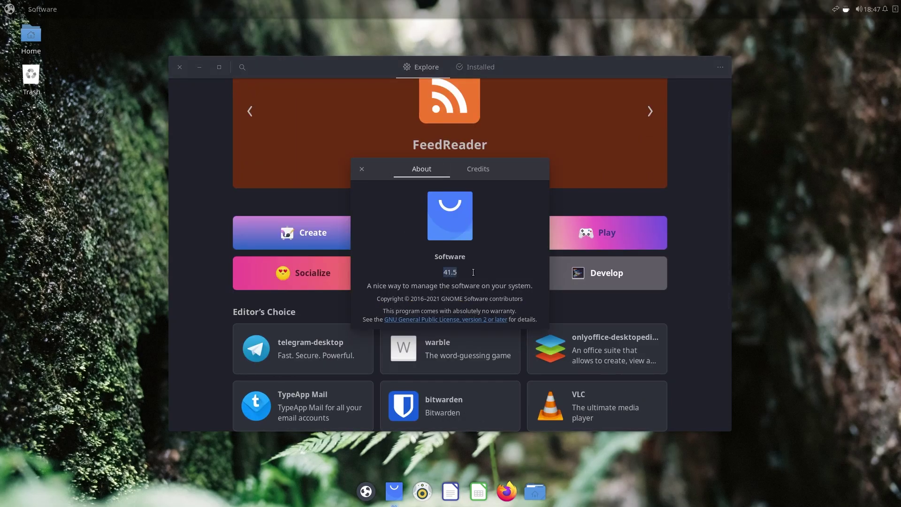
pyautogui.click(473, 272)
pyautogui.moveTo(441, 298); pyautogui.dragTo(524, 298)
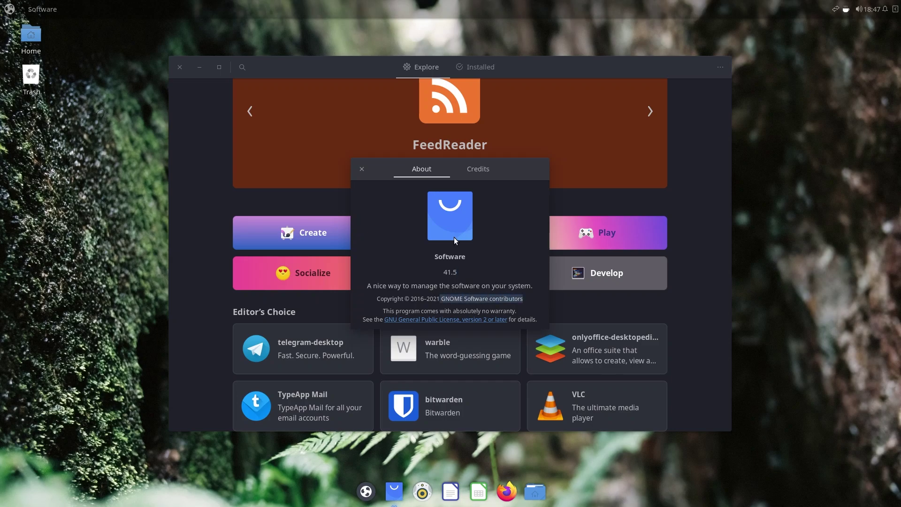
pyautogui.click(360, 170)
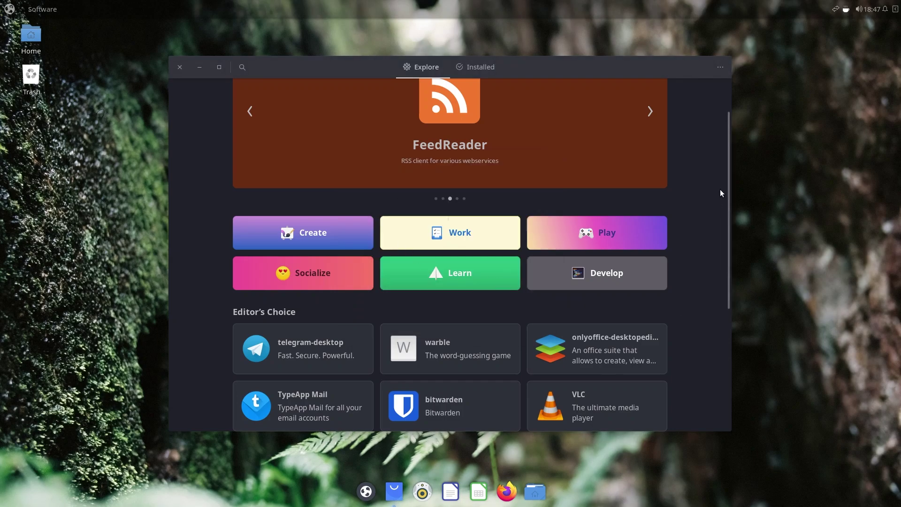
# Step: Open the bitwarden app page and check its Ubuntu (Snap) source details
pyautogui.scroll(-5, 729, 195)
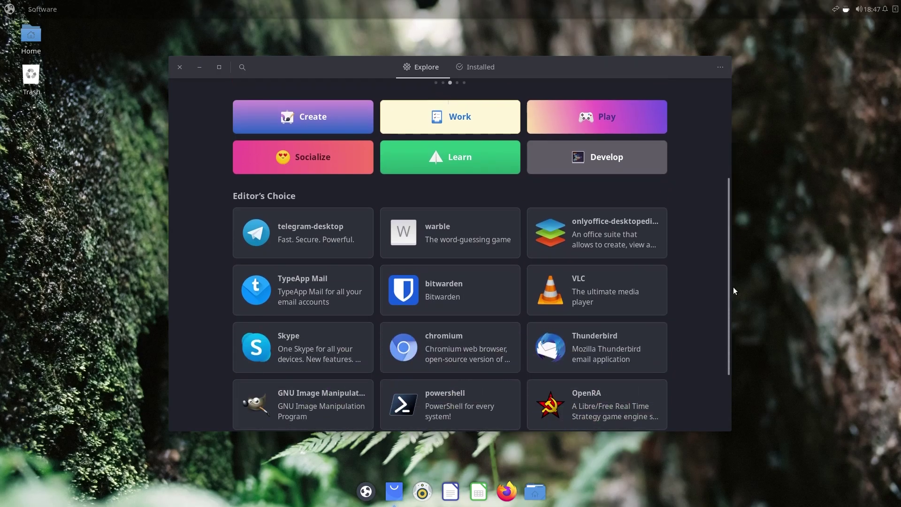
pyautogui.scroll(-2, 742, 334)
pyautogui.scroll(4, 712, 249)
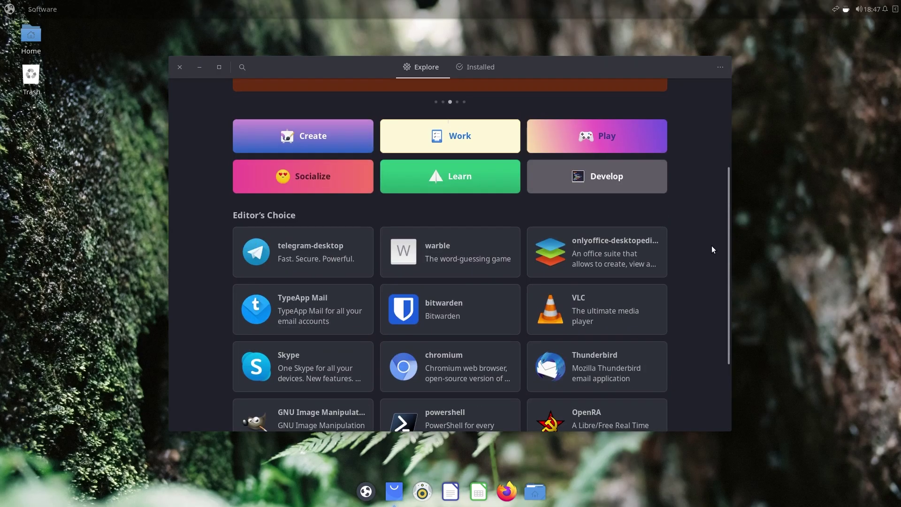
pyautogui.scroll(3, 715, 220)
pyautogui.scroll(-2, 726, 231)
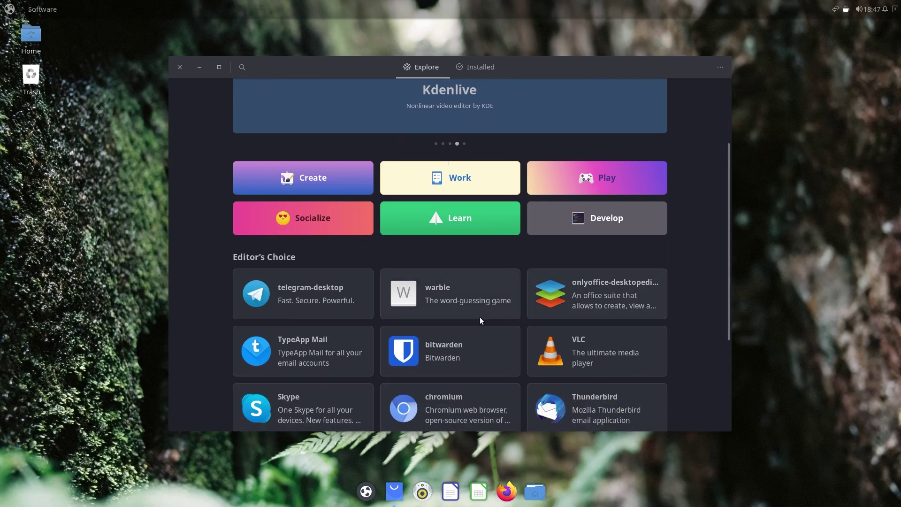
pyautogui.click(437, 351)
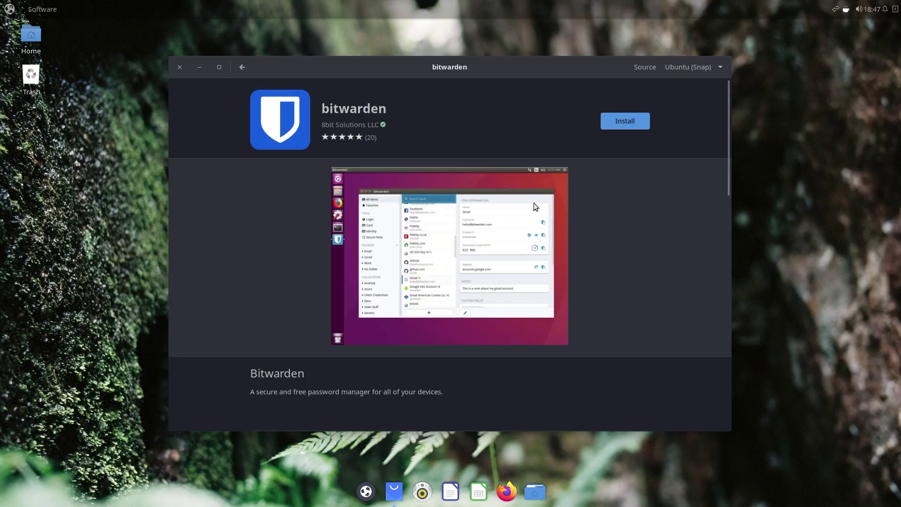
pyautogui.click(691, 72)
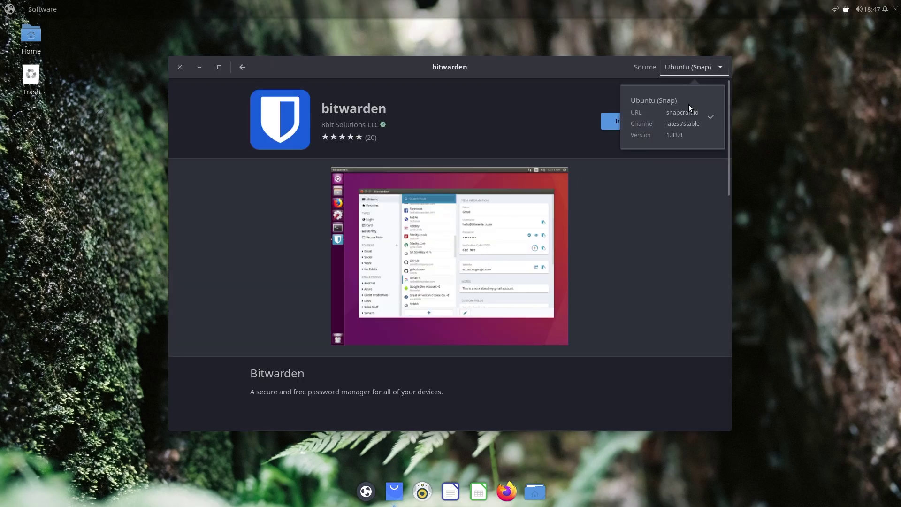
pyautogui.click(653, 173)
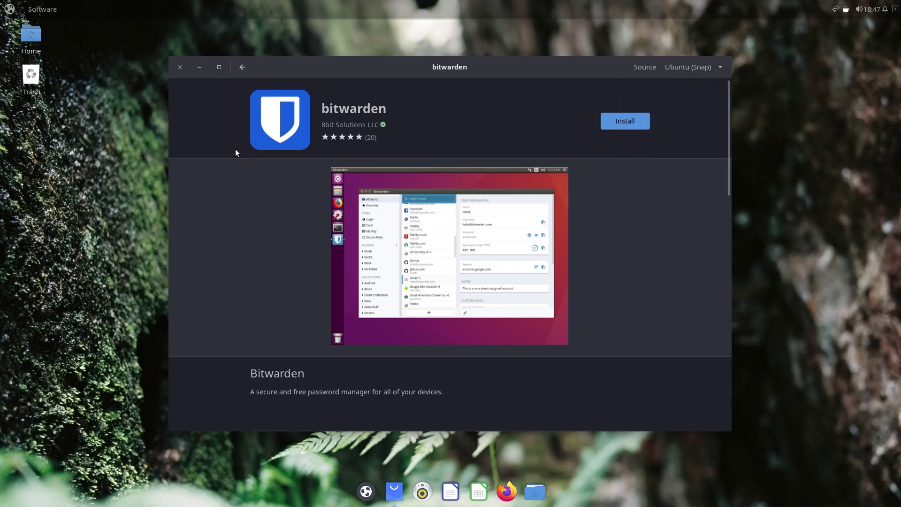
# Step: Close GNOME Software and expand INSTALL SOFTWARE in Budgie Welcome
pyautogui.click(181, 69)
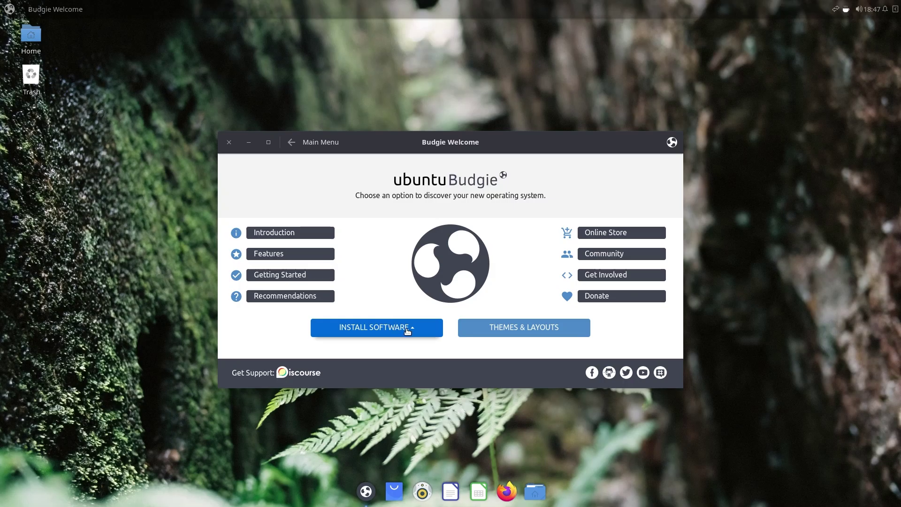
pyautogui.click(363, 320)
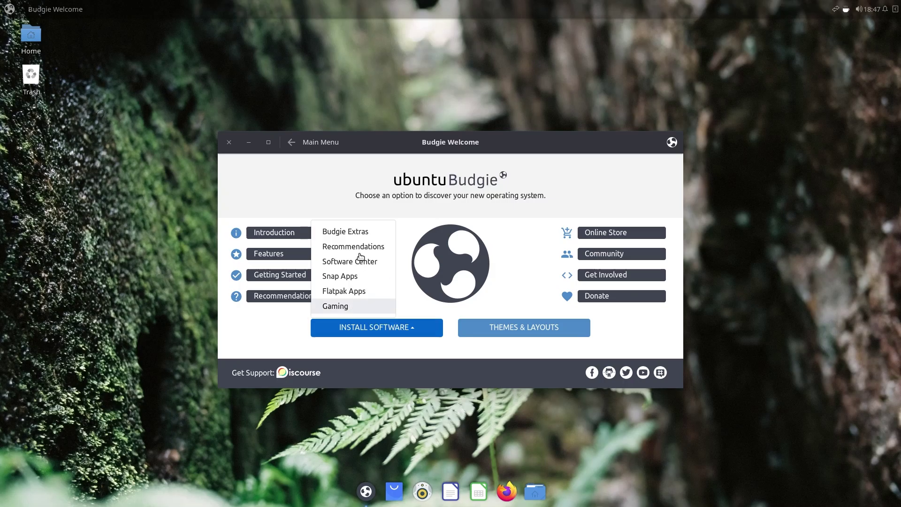
# Step: Open Flatpak Apps on Flathub in Firefox, then close Firefox and Budgie Welcome
pyautogui.click(328, 292)
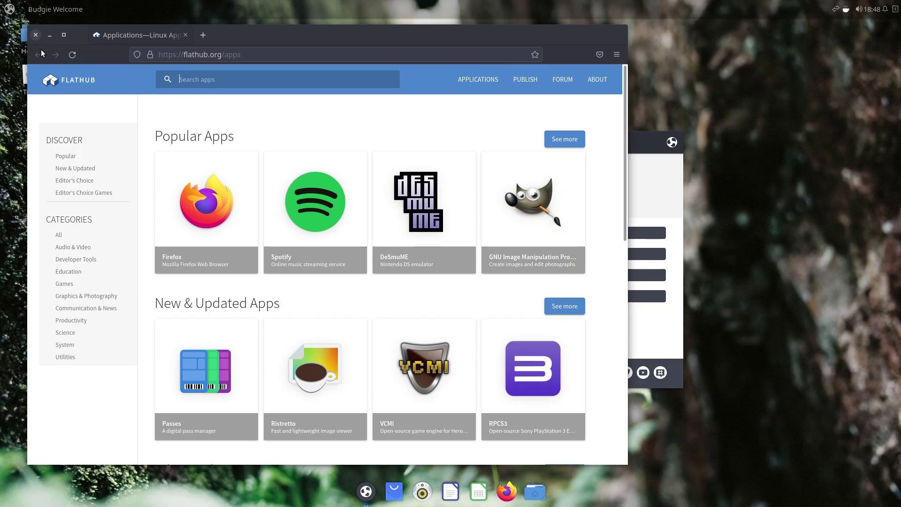
pyautogui.click(35, 35)
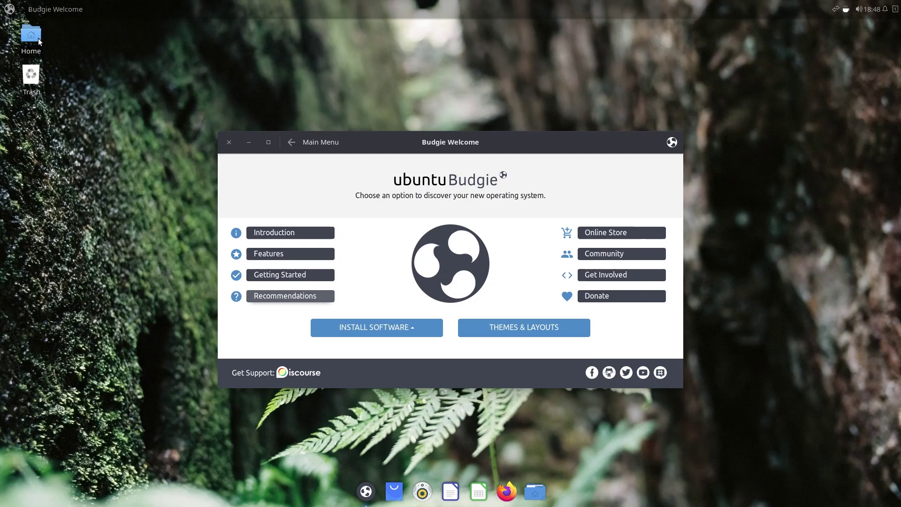
pyautogui.click(229, 143)
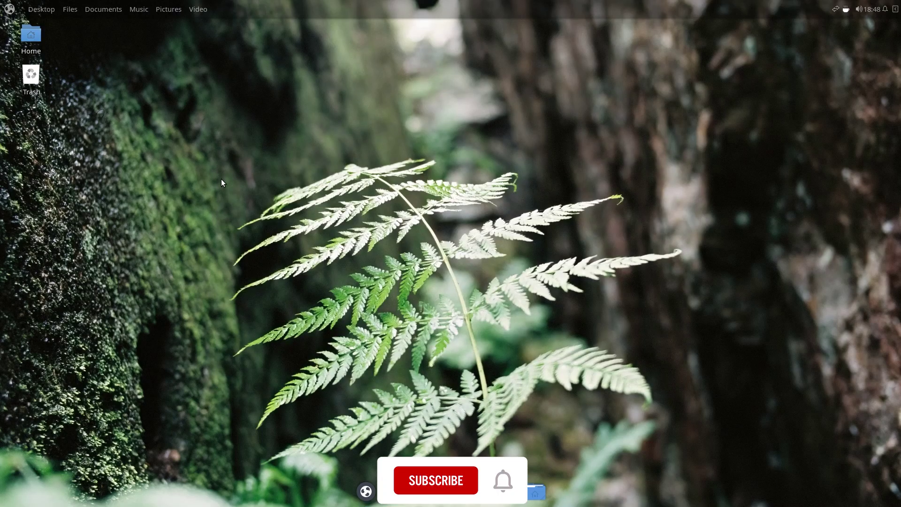